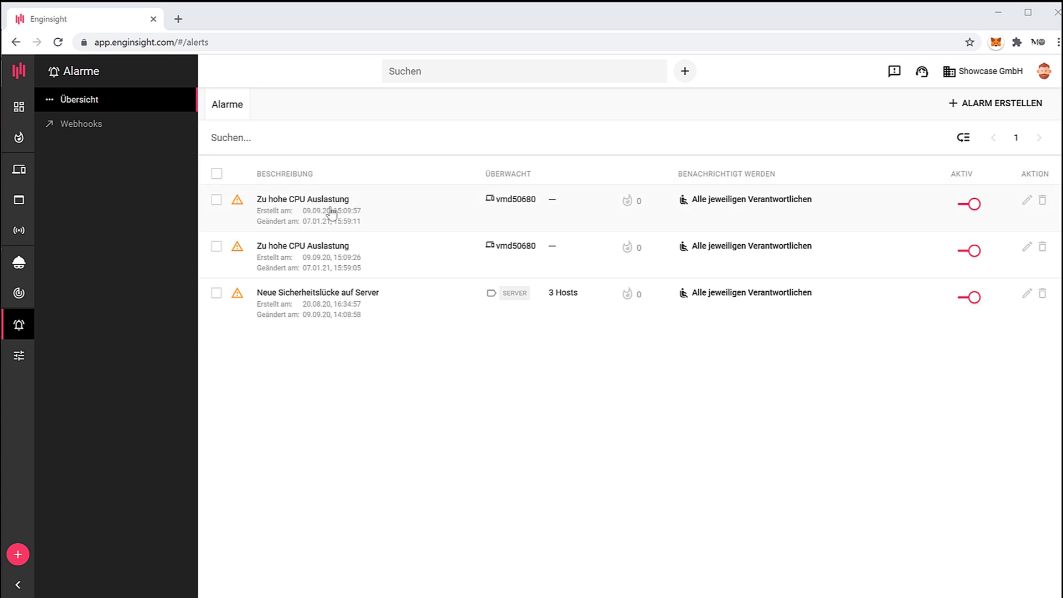
pyautogui.moveTo(814, 199); pyautogui.dragTo(684, 204)
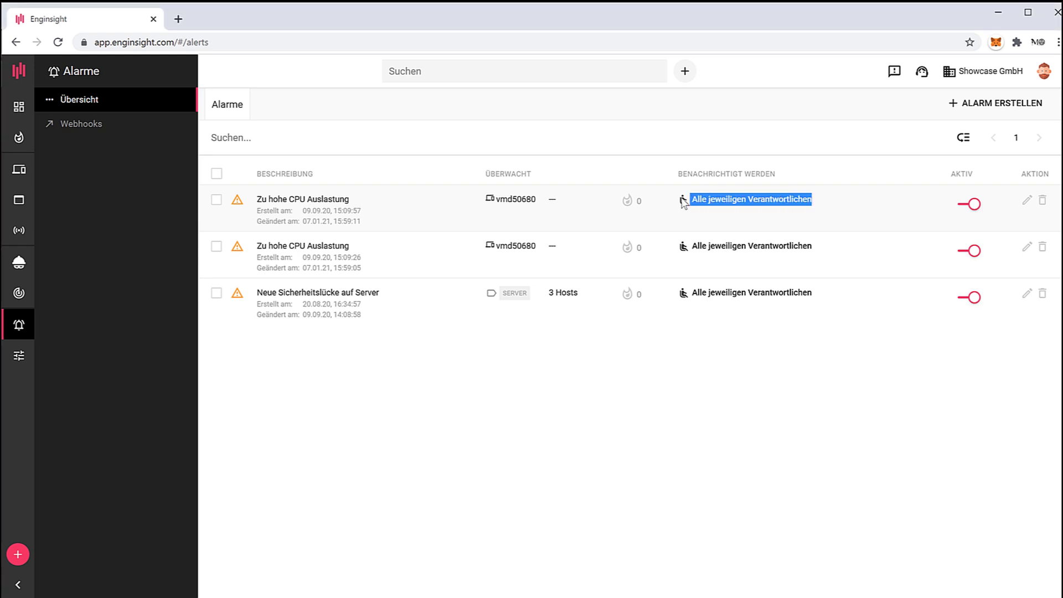
pyautogui.click(780, 381)
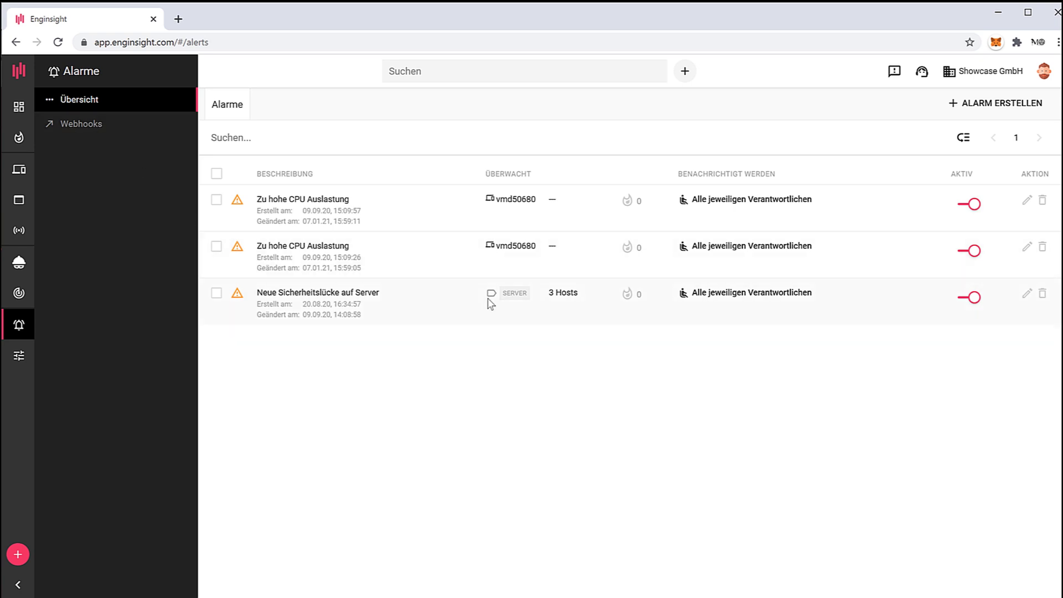
# - Open the form for a new alarm and look over its alarm types and settings sections
pyautogui.click(1002, 108)
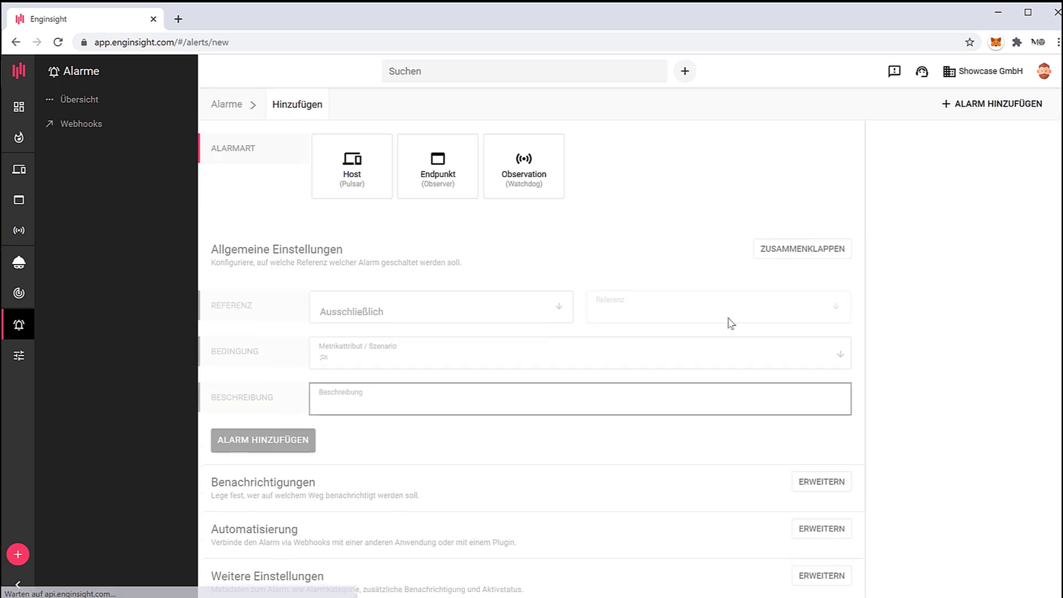
pyautogui.scroll(-3, 682, 259)
pyautogui.scroll(3, 665, 282)
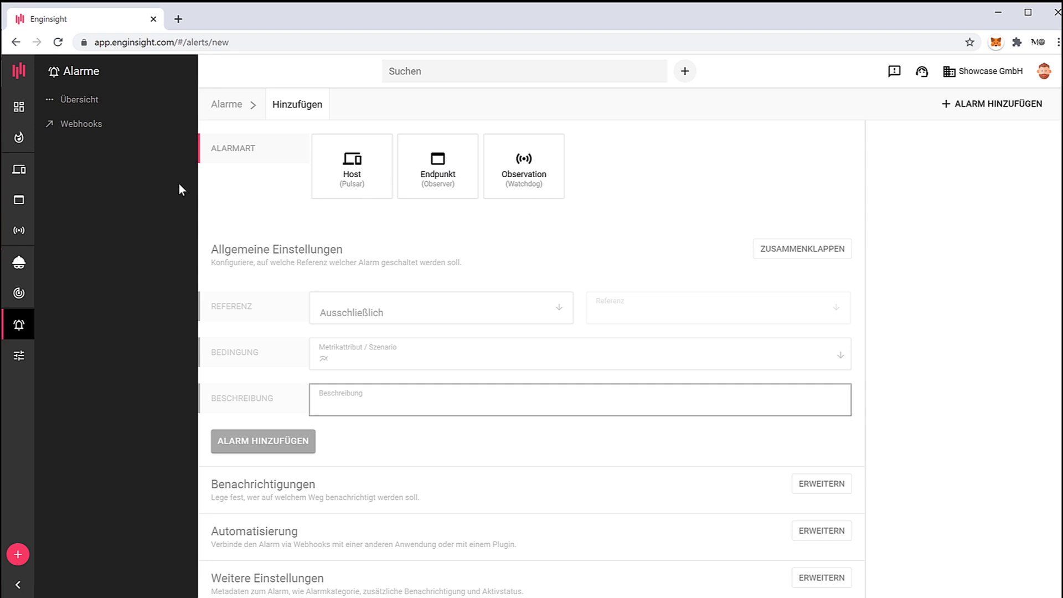
# - Open the morpheus-VirtualBox host from the hosts overview and review its resource charts and disk partitions
pyautogui.click(14, 178)
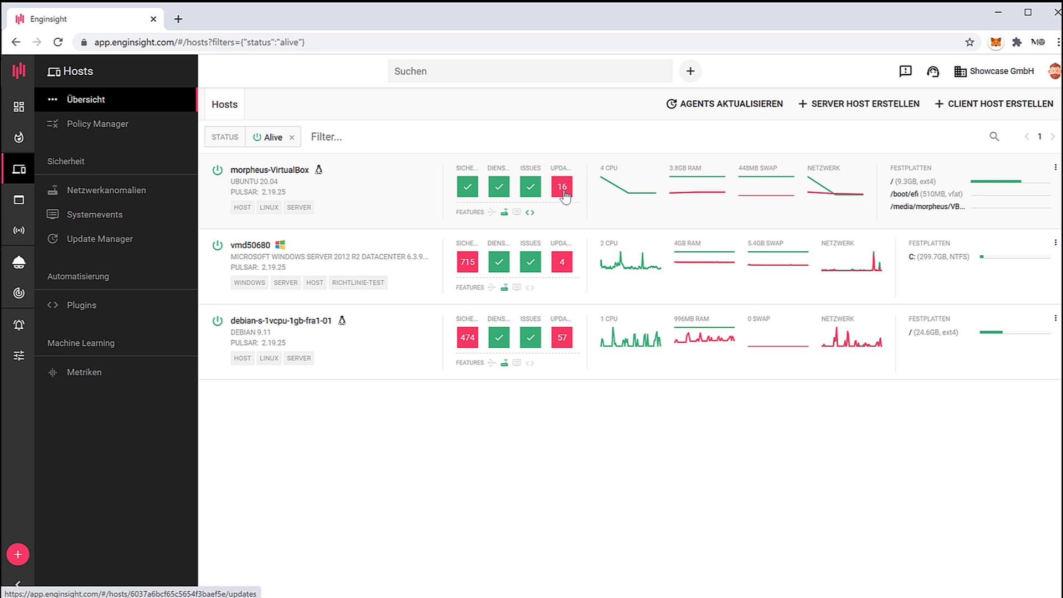
pyautogui.click(373, 195)
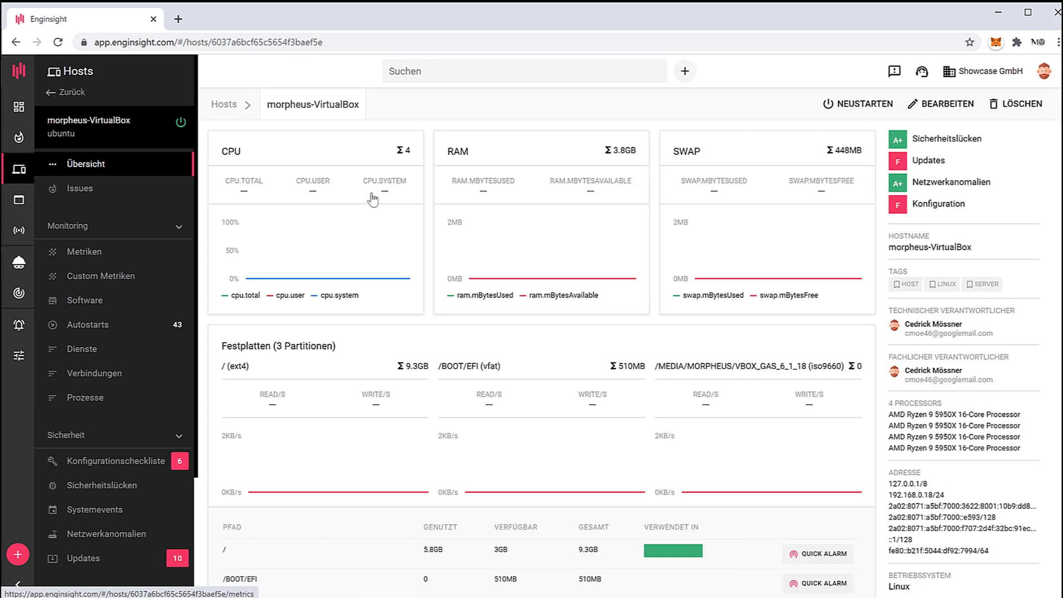
pyautogui.scroll(-2, 467, 284)
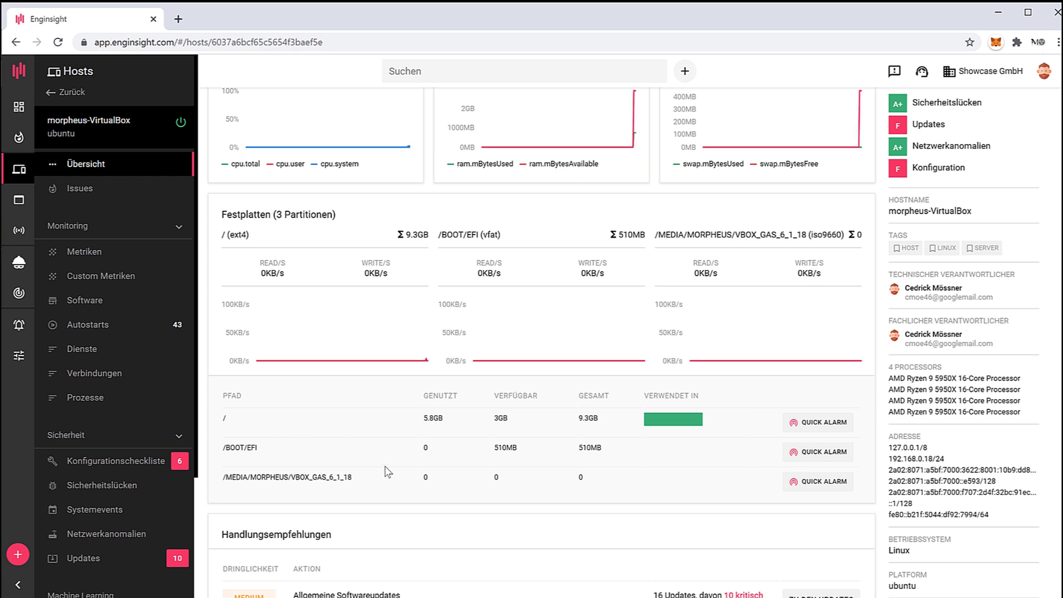
pyautogui.scroll(1, 389, 472)
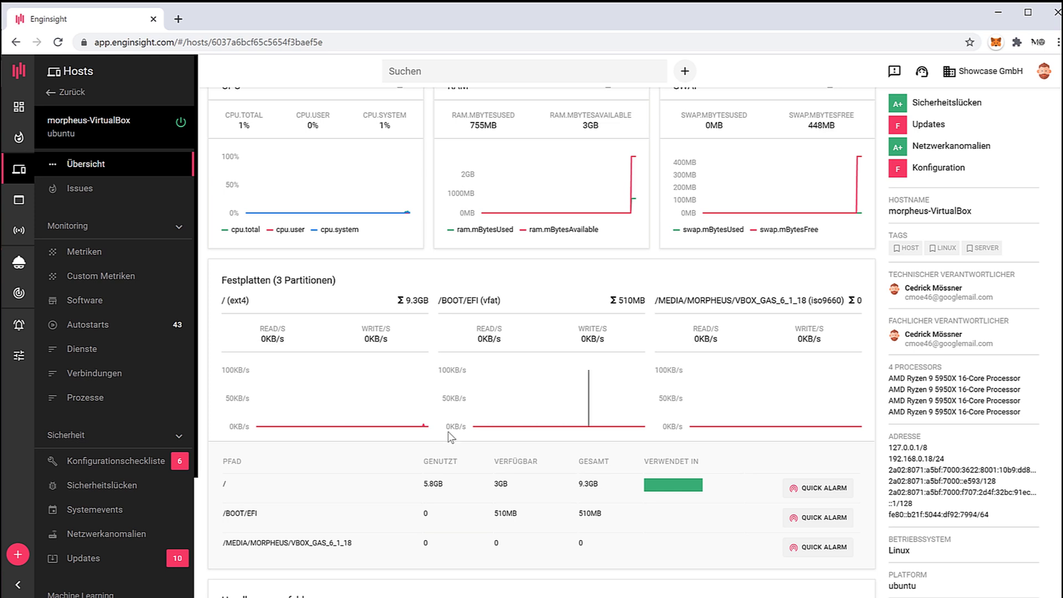
pyautogui.moveTo(217, 487); pyautogui.dragTo(300, 485)
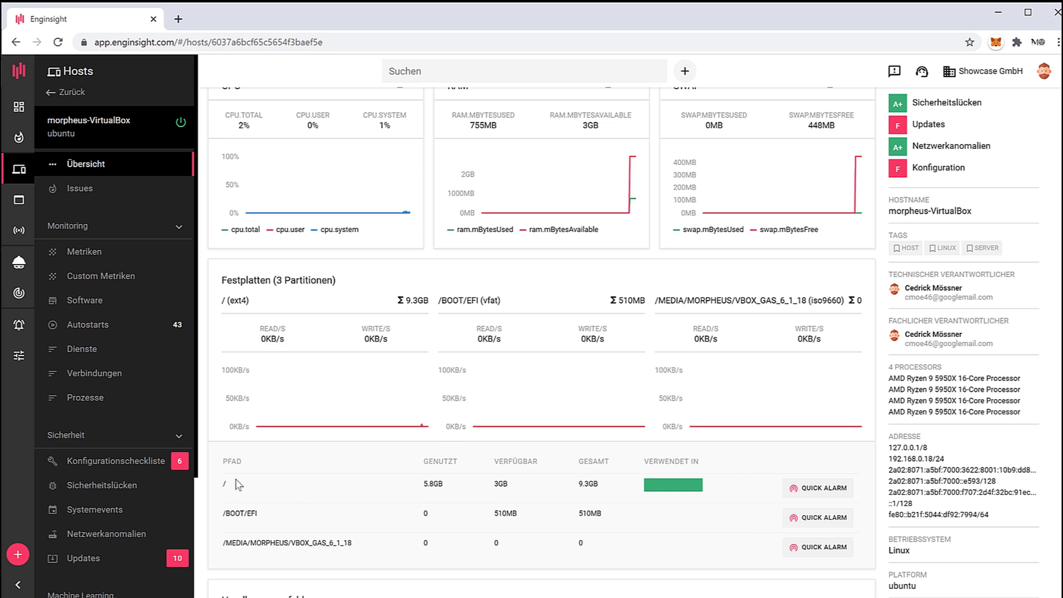
pyautogui.scroll(1, 427, 463)
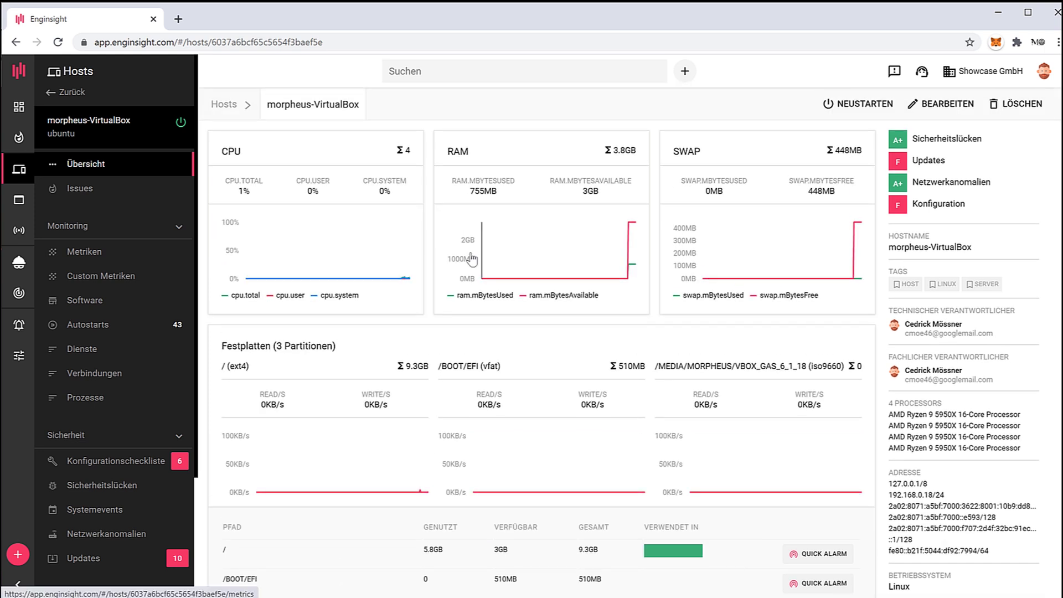
# - Open the metrics of morpheus-VirtualBox and start a Quick Alarm for the network chart
pyautogui.click(122, 254)
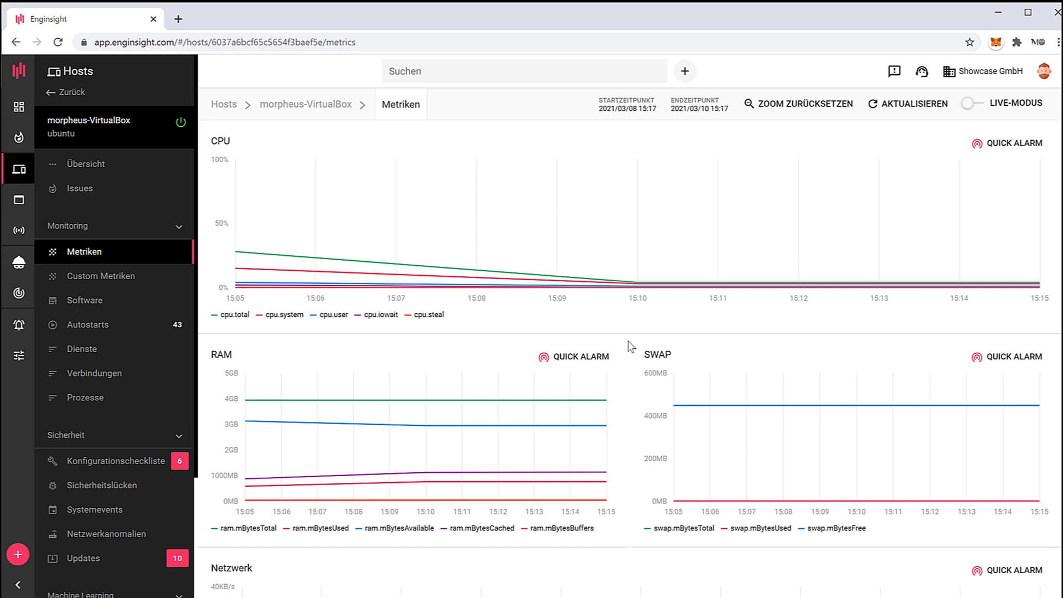
pyautogui.scroll(-3, 634, 422)
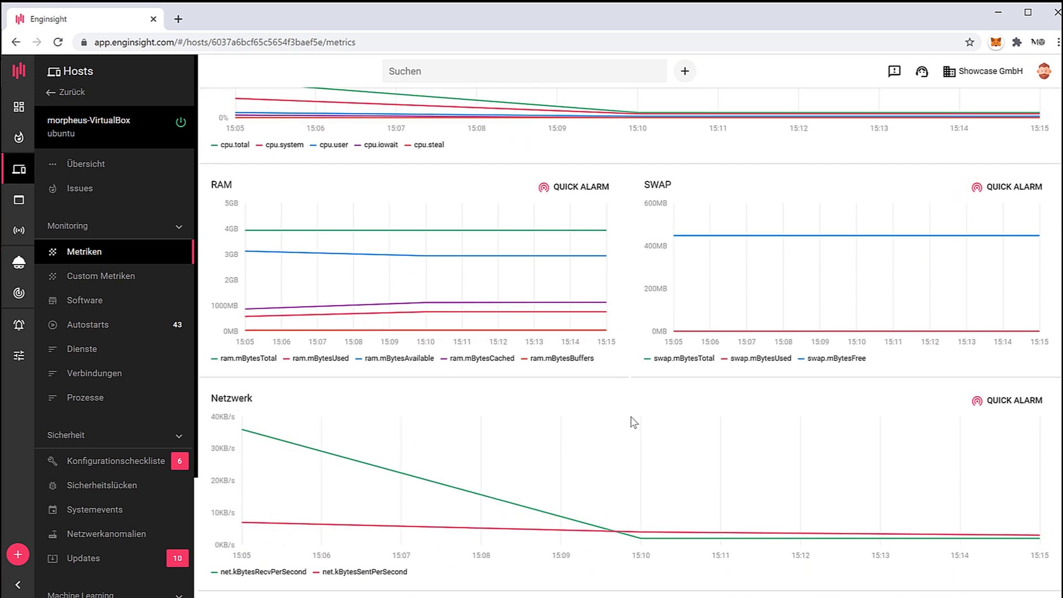
pyautogui.click(1005, 373)
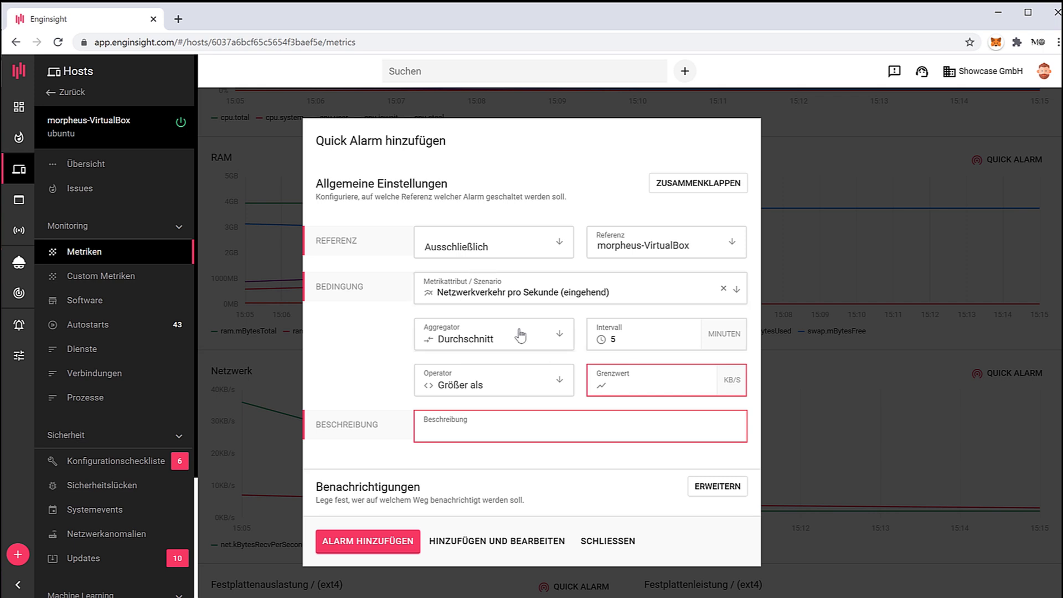
# - Look through the metric attributes and scenarios available for the alarm condition, keeping Netzwerkverkehr pro Sekunde (eingehend)
pyautogui.click(513, 299)
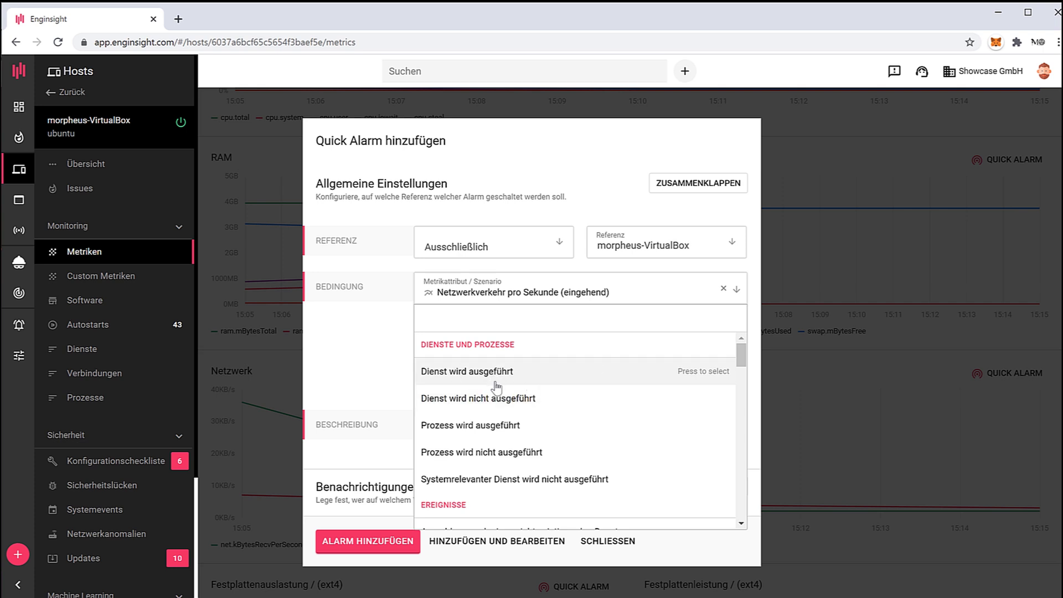
pyautogui.scroll(-2, 501, 399)
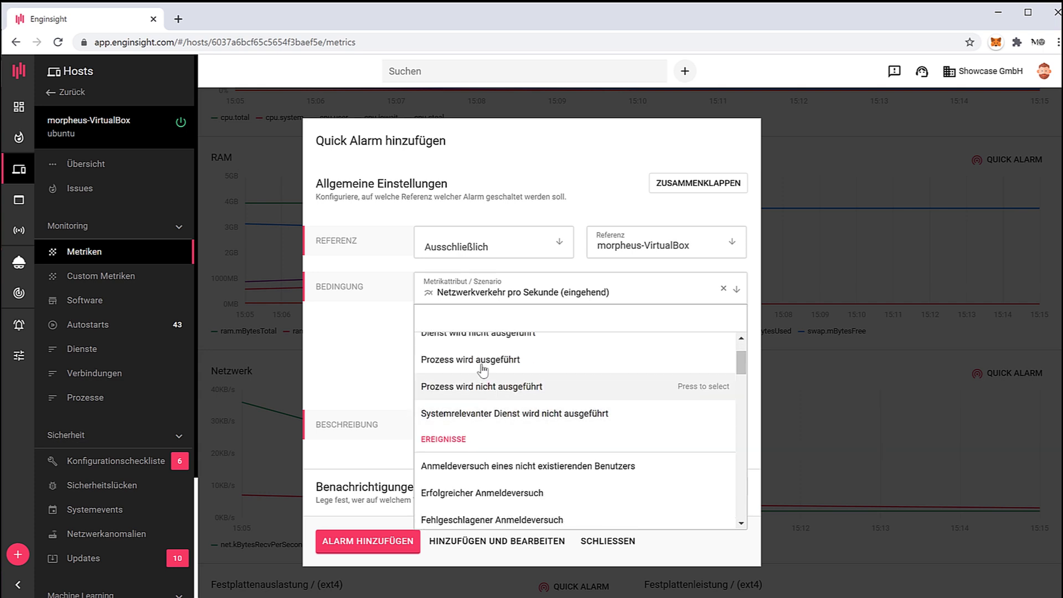
pyautogui.scroll(-6, 509, 407)
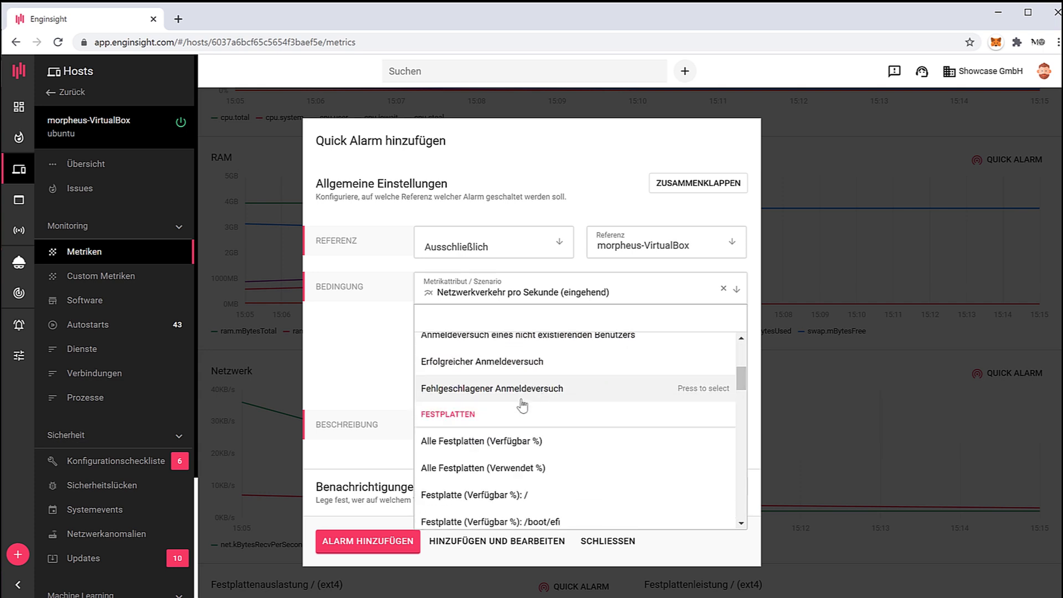
pyautogui.scroll(4, 518, 393)
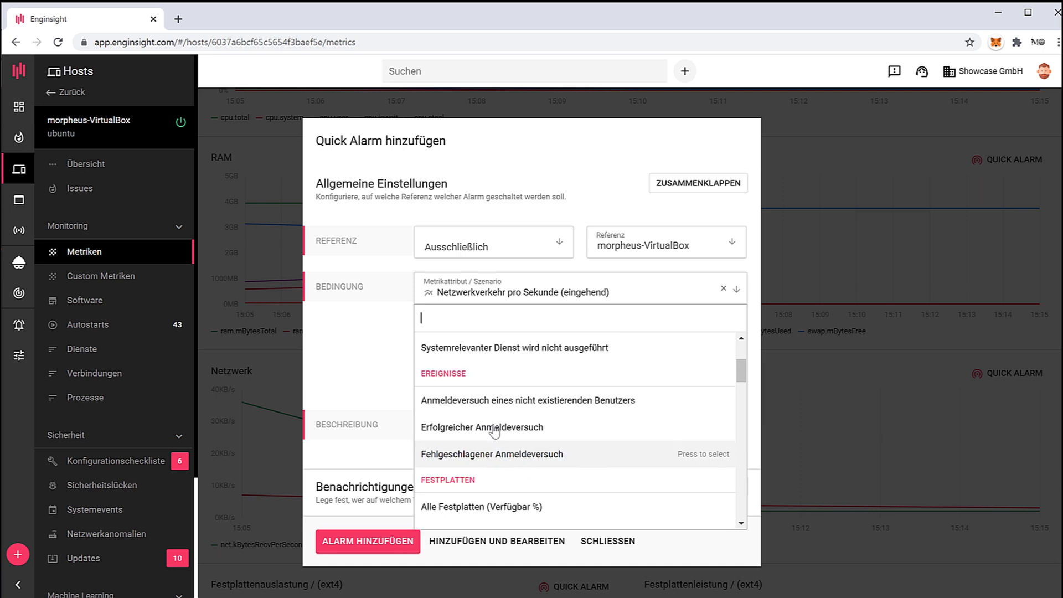
pyautogui.scroll(-12, 534, 410)
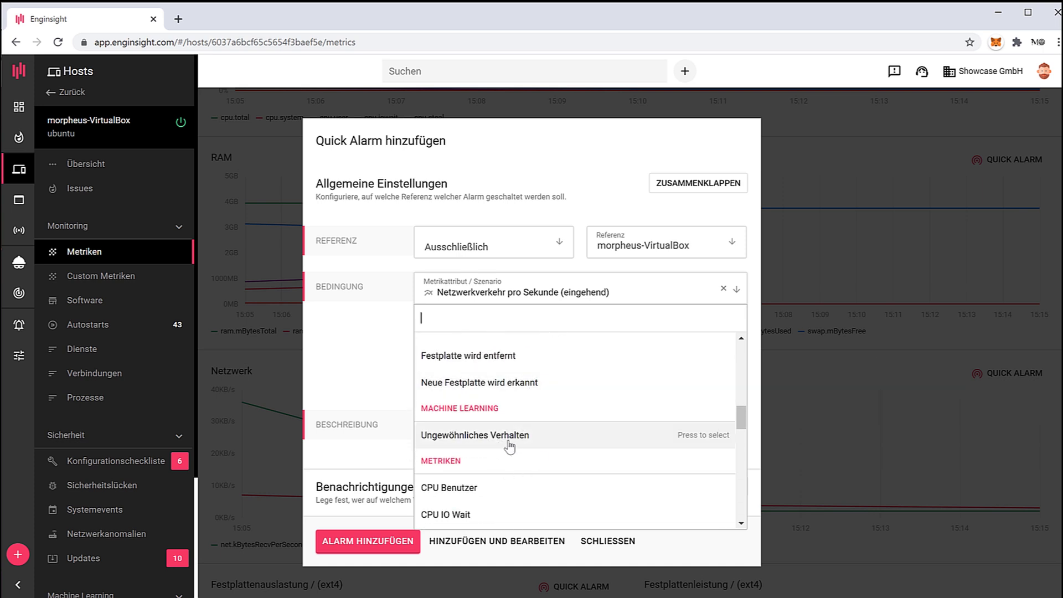
pyautogui.scroll(-2, 504, 450)
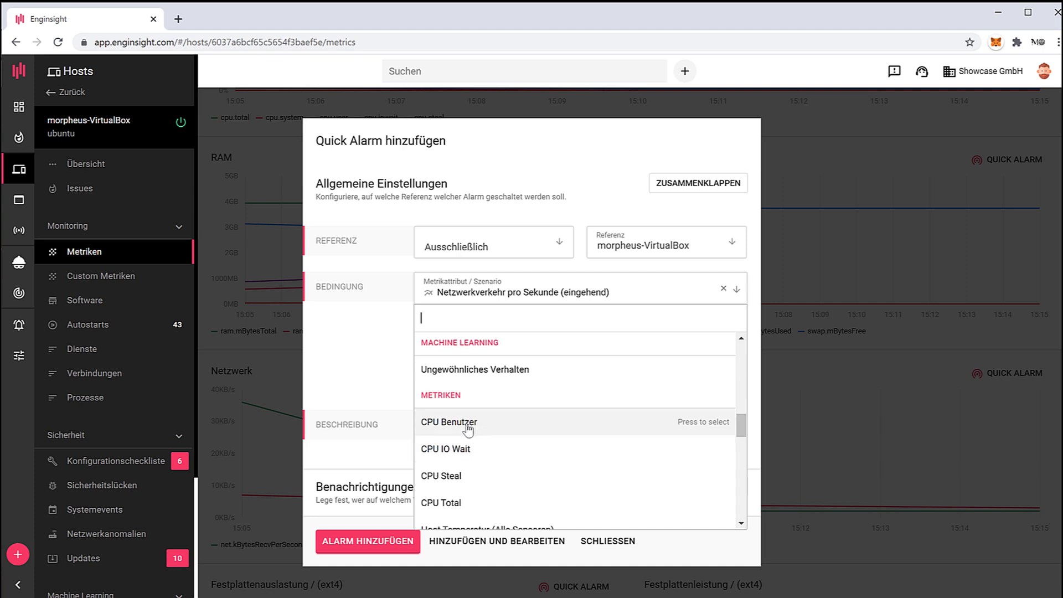
pyautogui.scroll(-5, 468, 429)
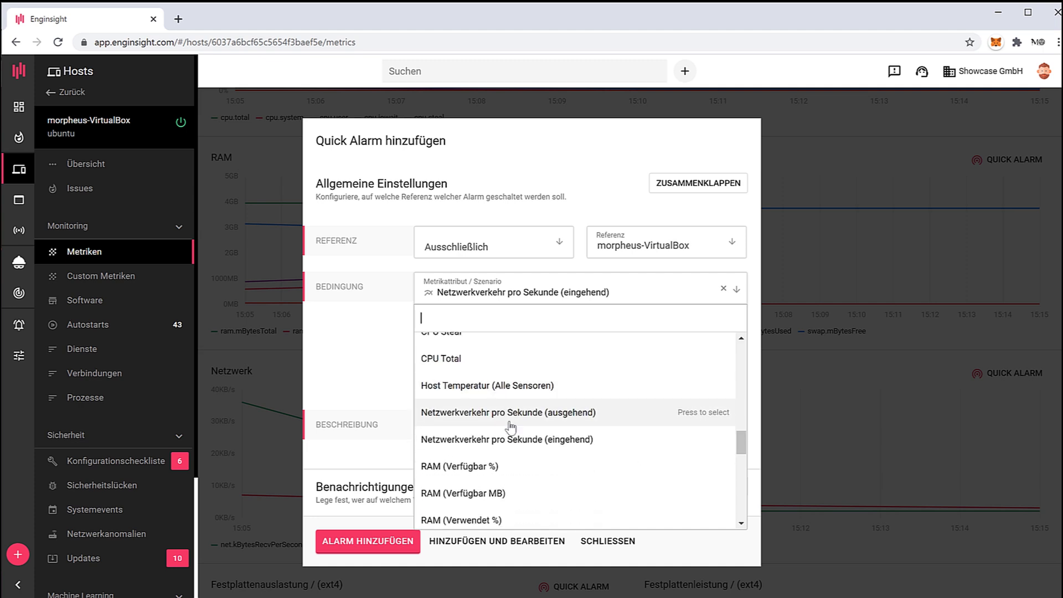
pyautogui.scroll(-2, 511, 426)
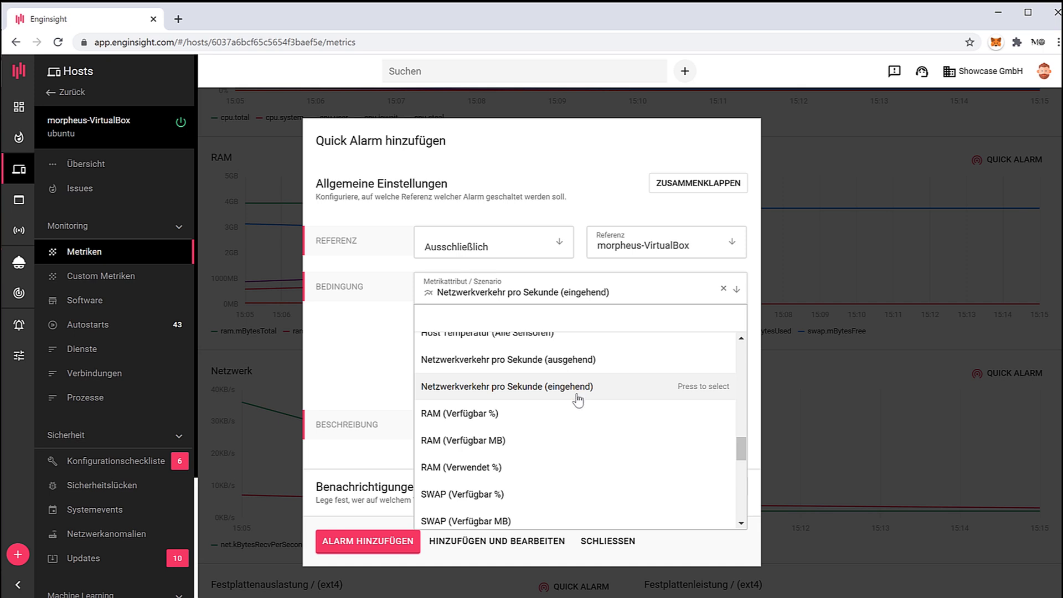
pyautogui.scroll(-2, 523, 418)
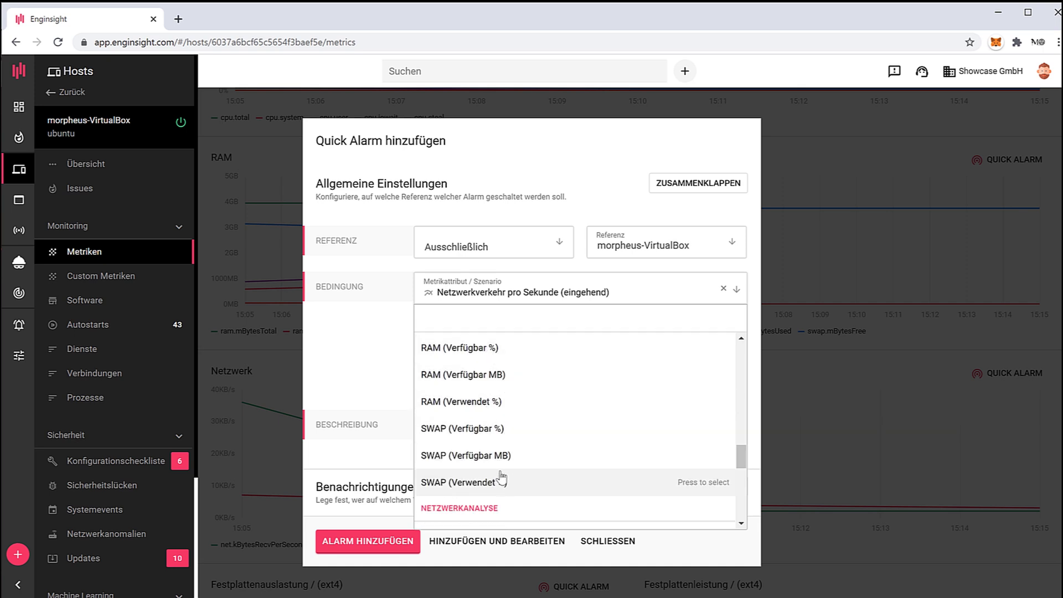
pyautogui.scroll(-6, 504, 454)
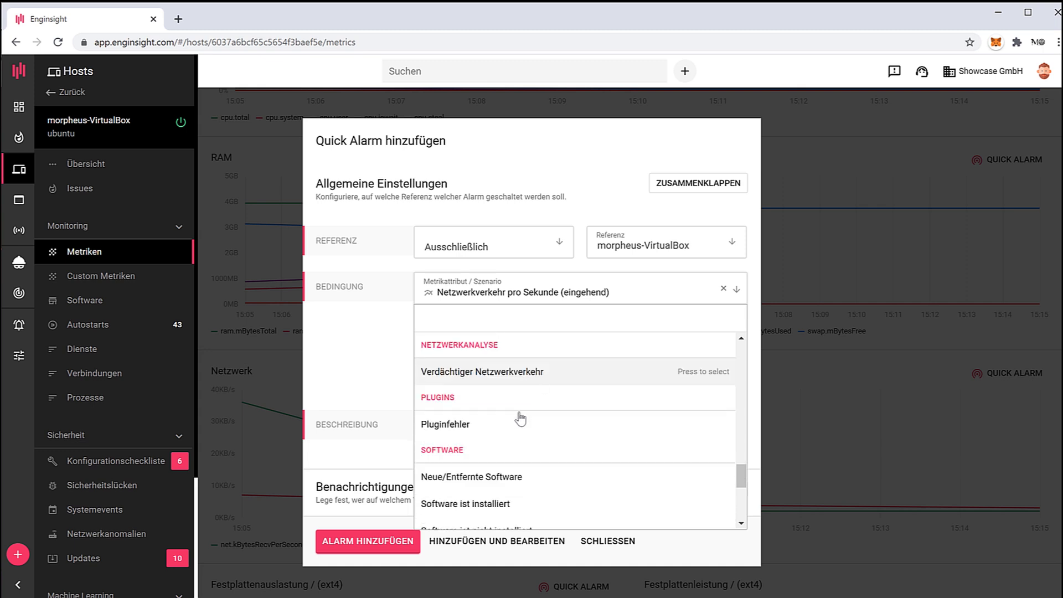
pyautogui.scroll(-8, 520, 419)
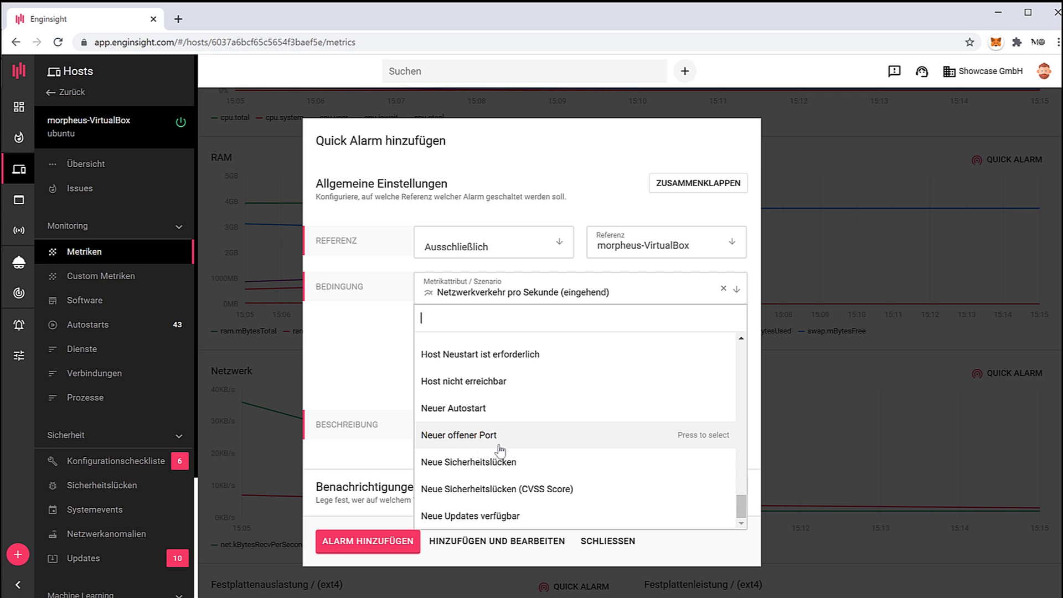
pyautogui.click(356, 357)
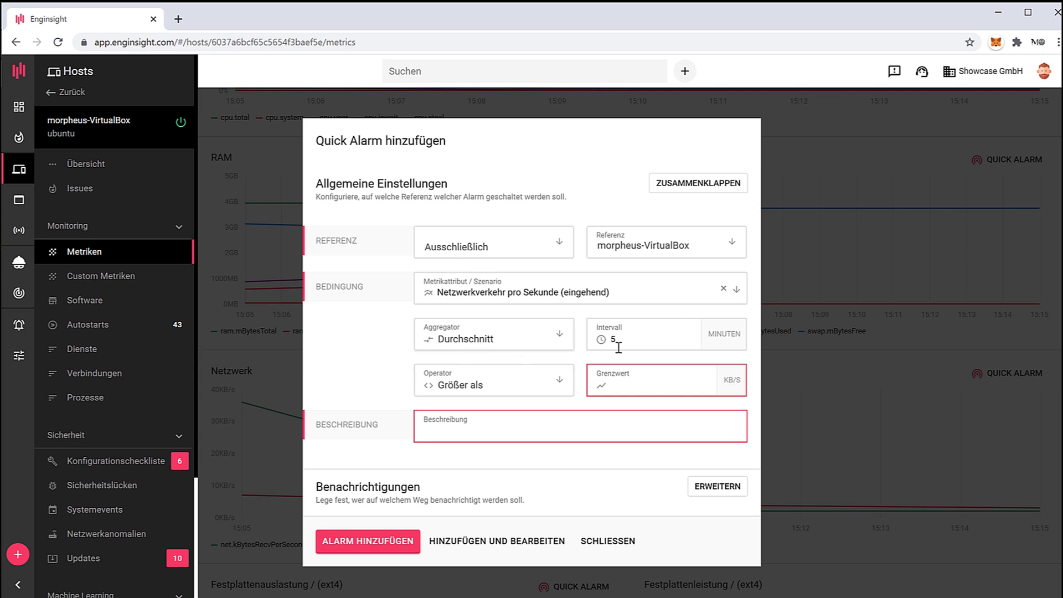
# - Set the threshold of the incoming network traffic alarm to 100 KB/s
pyautogui.click(636, 340)
pyautogui.click(646, 387)
pyautogui.write('100')
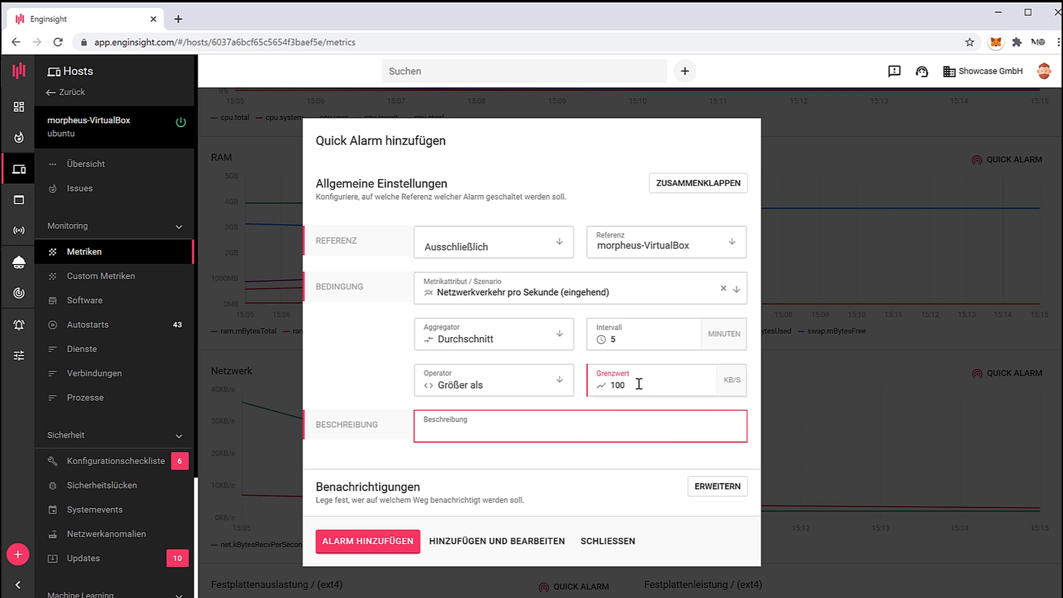
pyautogui.doubleClick(659, 391)
# - Enter "Netzwerk wird benutzt" as the alarm's description, and add the alarm with its full settings opened for editing
pyautogui.click(629, 440)
pyautogui.write('Netzwerk wird benutzt')
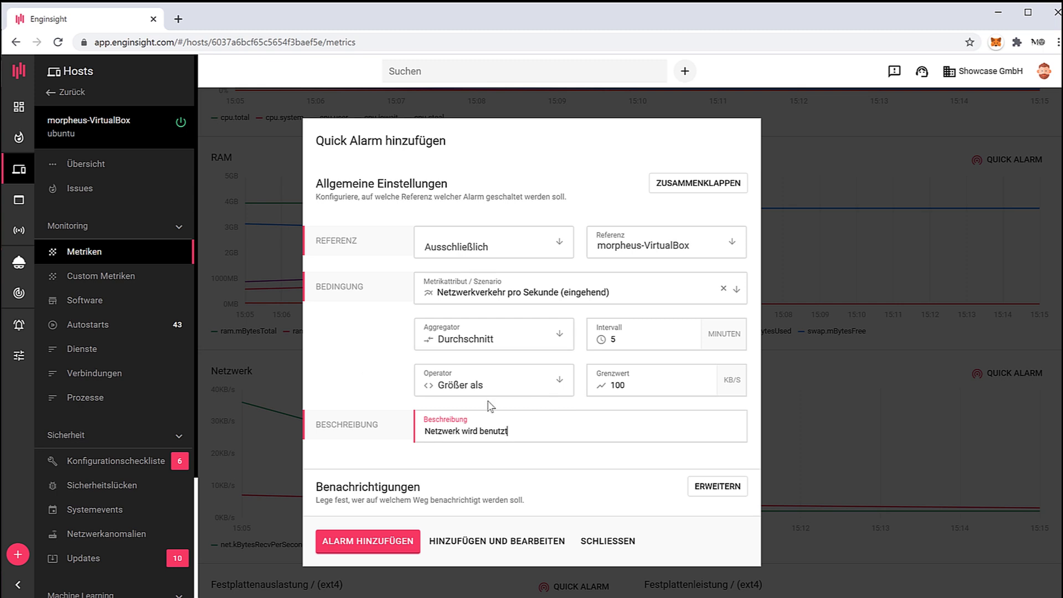
pyautogui.click(395, 546)
pyautogui.click(450, 545)
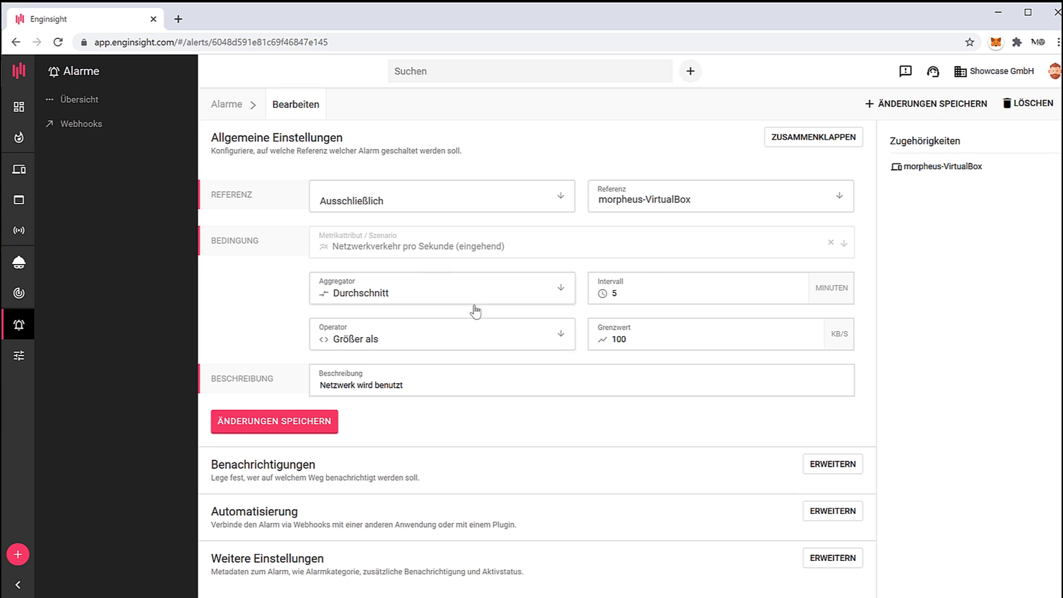
# - Review the alarm's notification settings and its automation options for webhooks and plugins, collapsing each section again
pyautogui.click(825, 464)
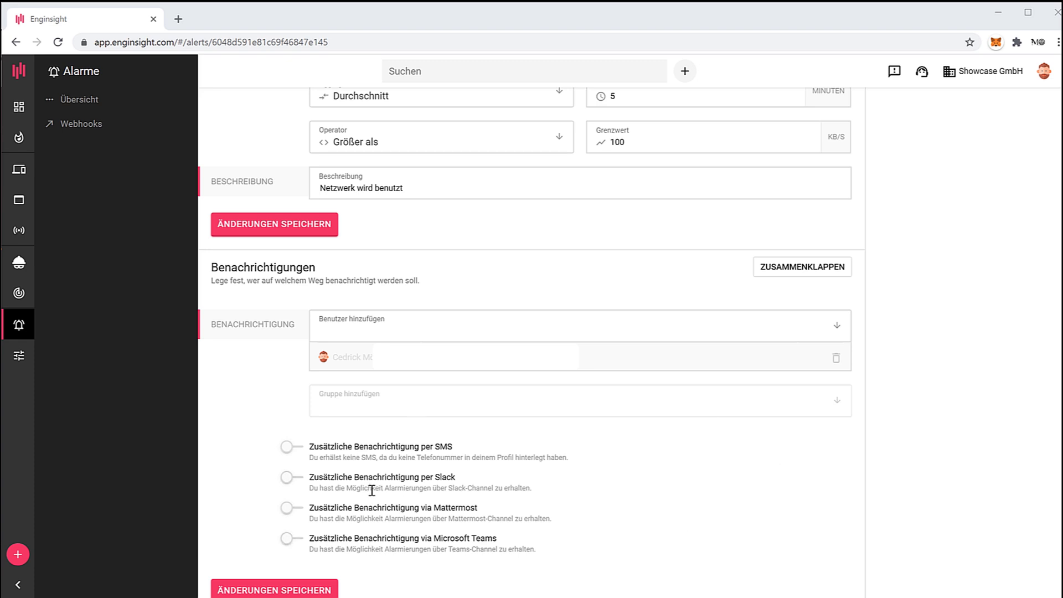
pyautogui.click(768, 267)
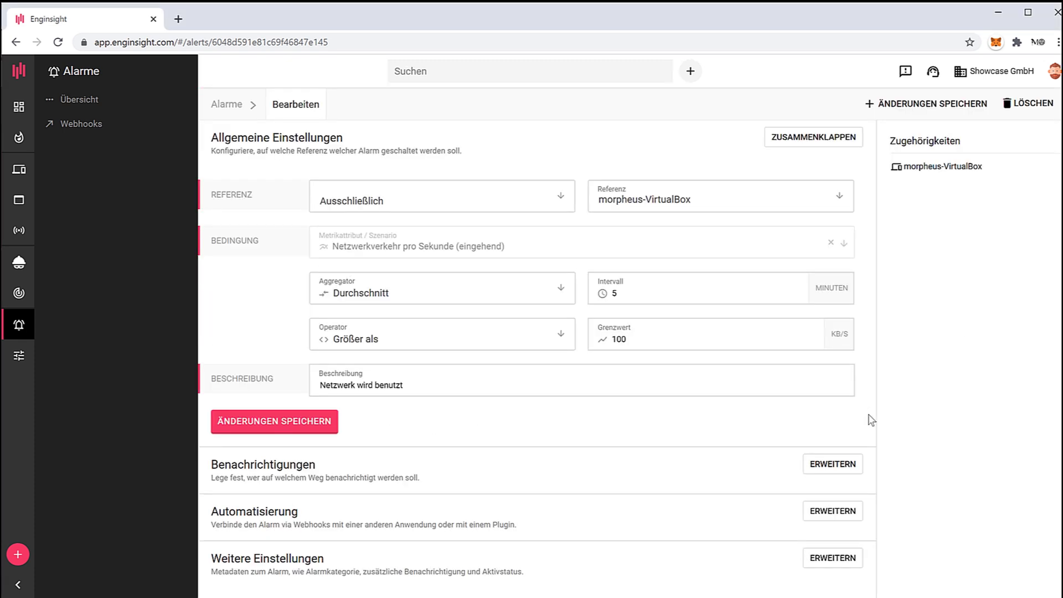
pyautogui.click(828, 518)
pyautogui.scroll(-5, 719, 431)
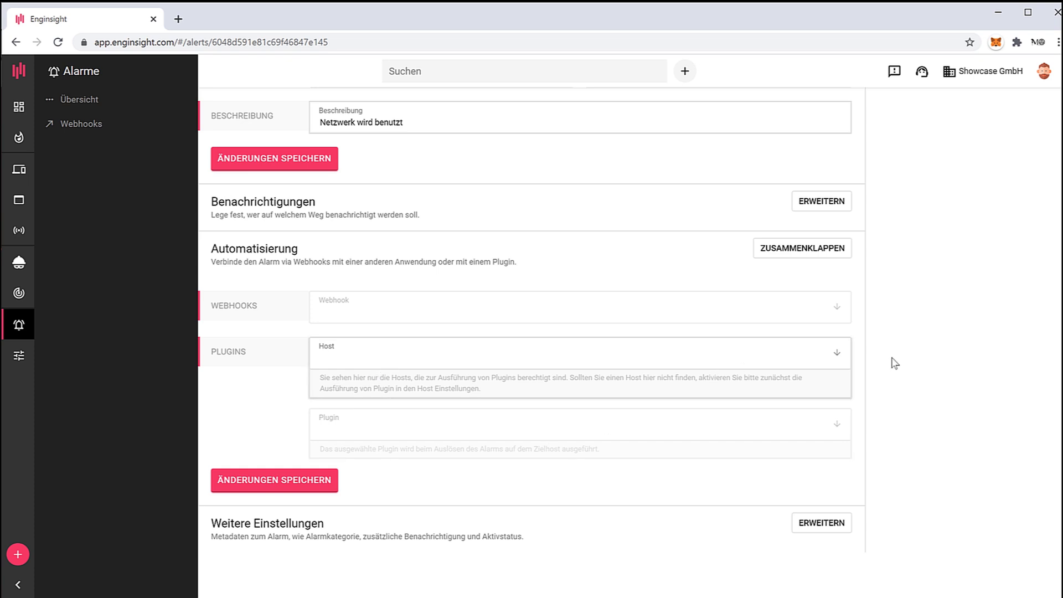
pyautogui.click(828, 254)
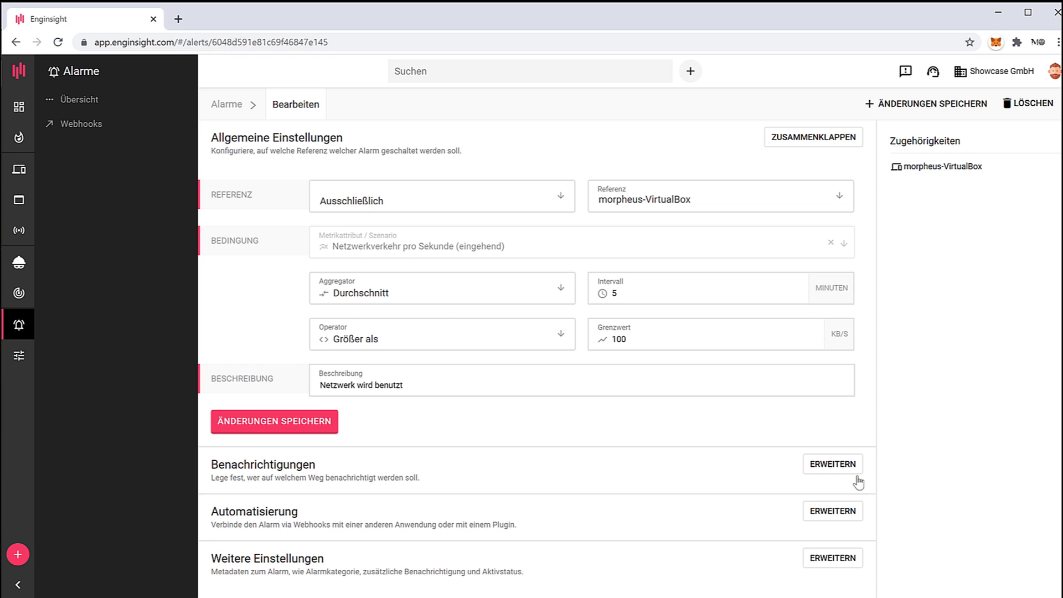
# - Set the alarm category to Information in the alarm's additional settings
pyautogui.click(845, 558)
pyautogui.scroll(-5, 930, 480)
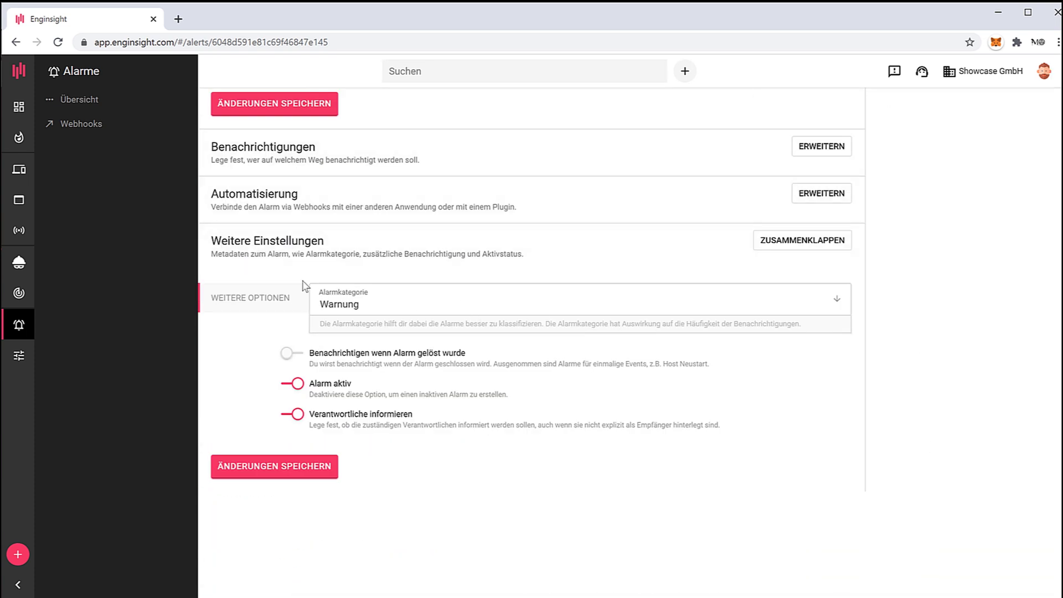
pyautogui.click(333, 302)
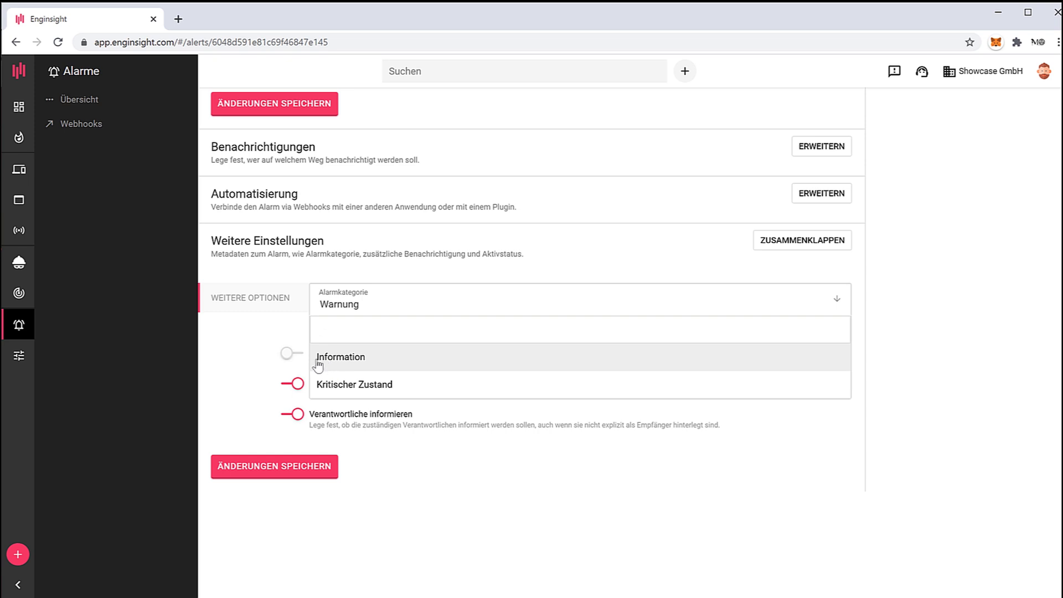
pyautogui.click(362, 364)
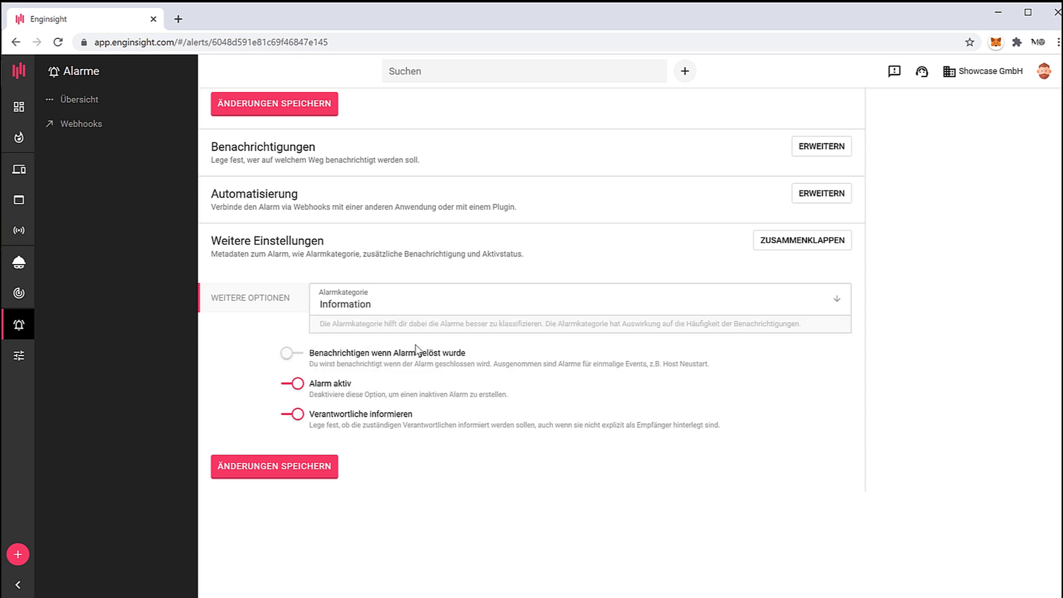
# - Review the alarm category choices, and toggle the notification for resolved alarms on and back off
pyautogui.click(393, 309)
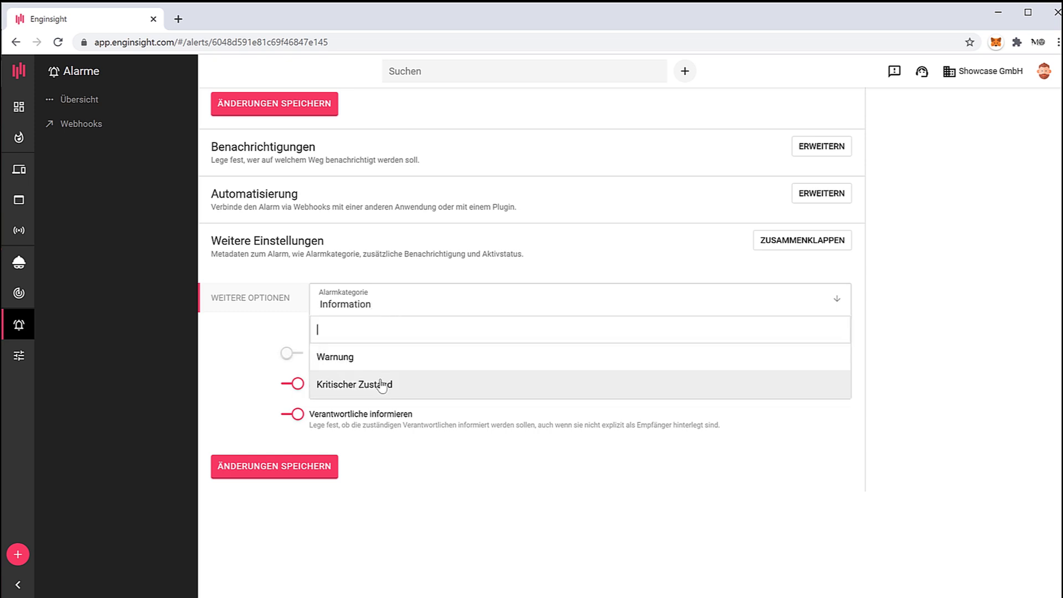
pyautogui.click(552, 475)
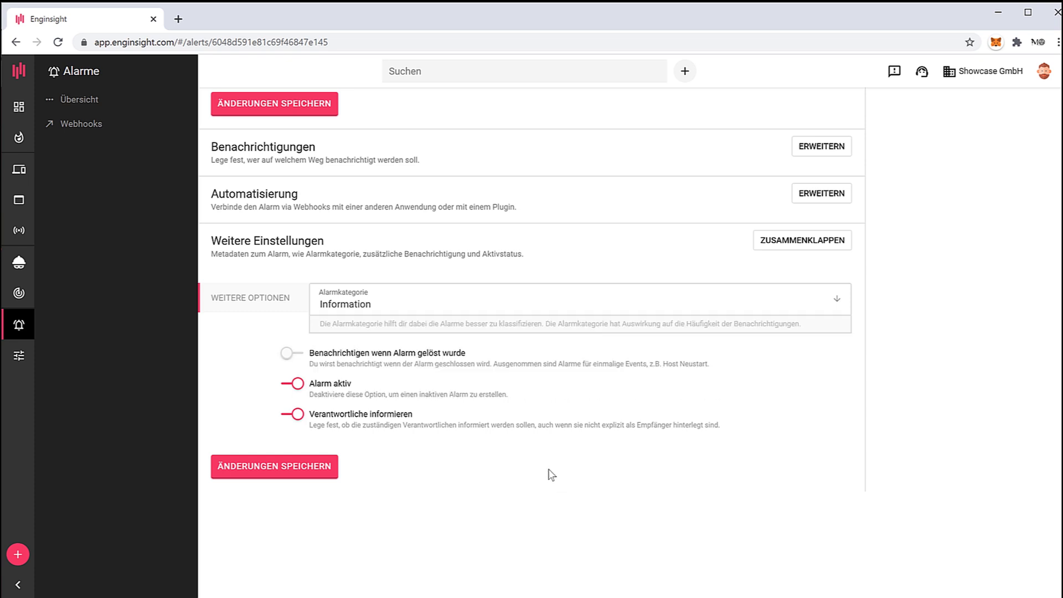
pyautogui.click(290, 357)
pyautogui.click(292, 354)
pyautogui.click(289, 353)
pyautogui.click(289, 353)
# - Save the changes to the alarm's additional settings and open the overview of all alarms
pyautogui.click(324, 466)
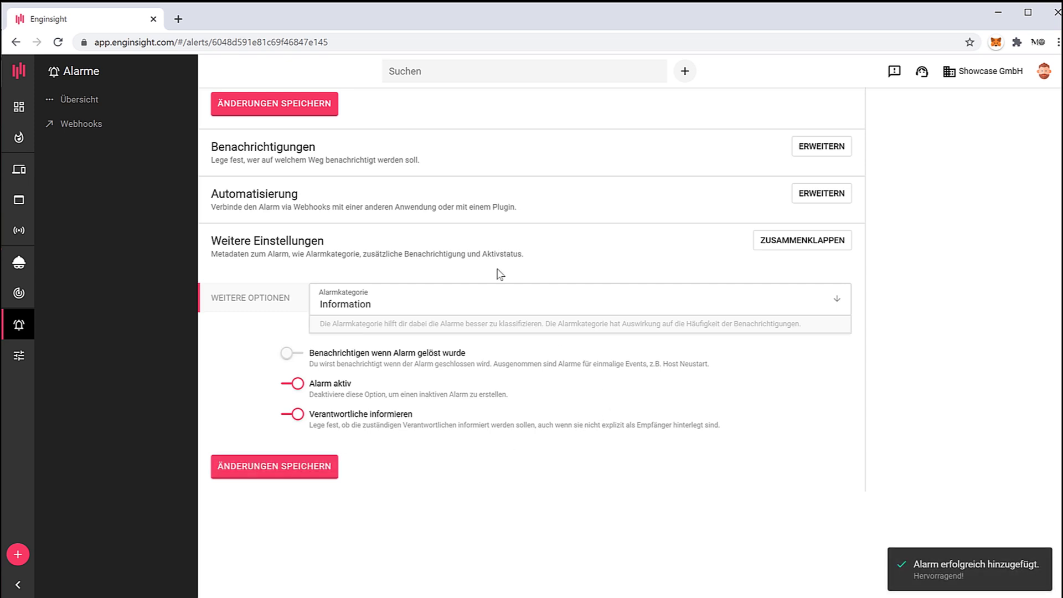
pyautogui.click(87, 98)
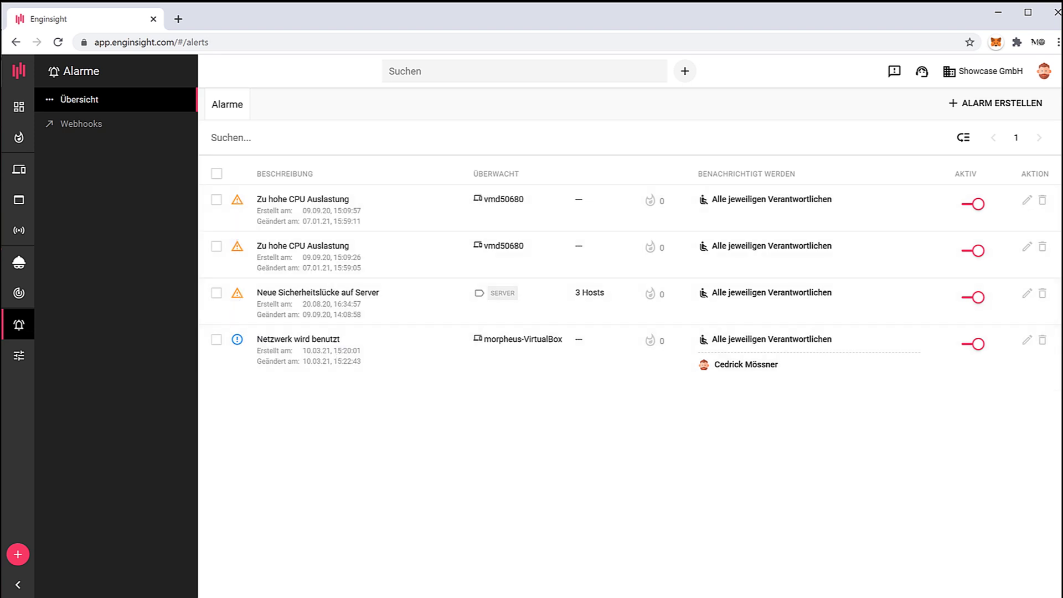
# - Open the metrics of the morpheus-VirtualBox host and examine the latest received traffic in the network chart
pyautogui.hotkey('alt', 'Tab')
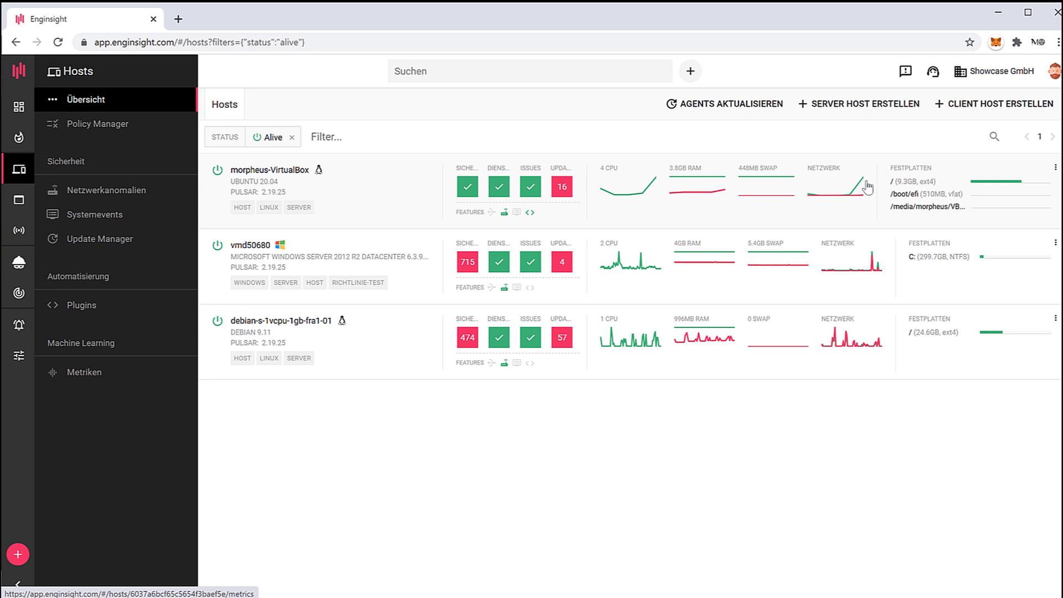
pyautogui.click(406, 206)
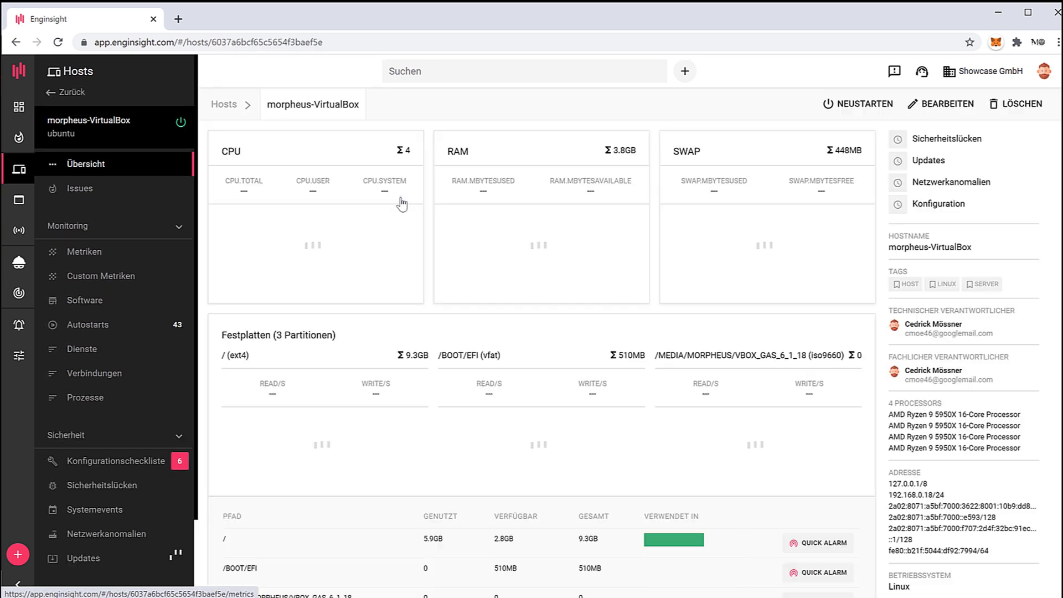
pyautogui.scroll(-1, 795, 404)
pyautogui.scroll(-3, 792, 399)
pyautogui.scroll(6, 216, 244)
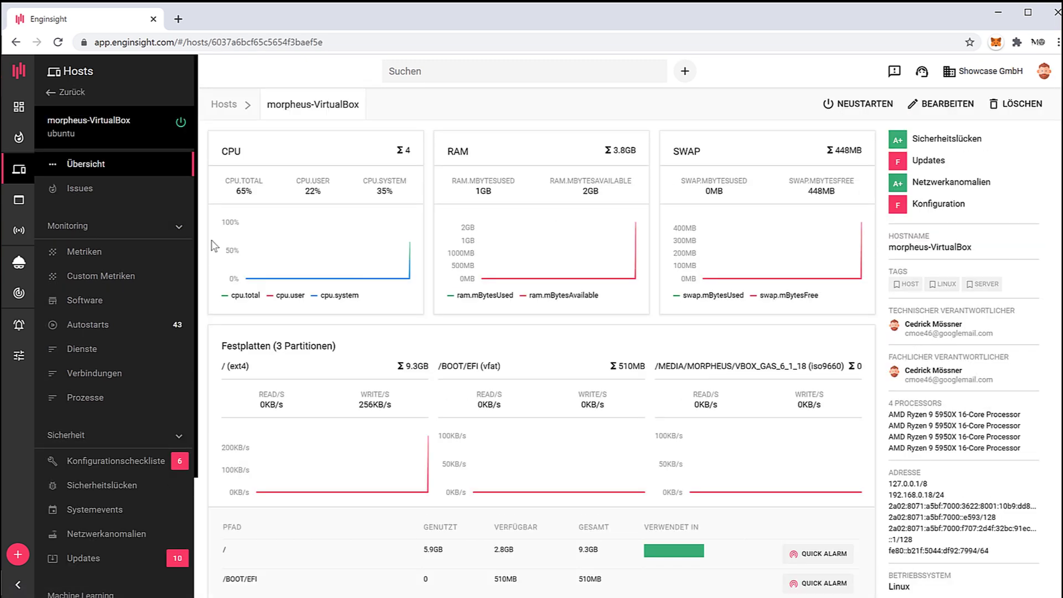
pyautogui.click(84, 252)
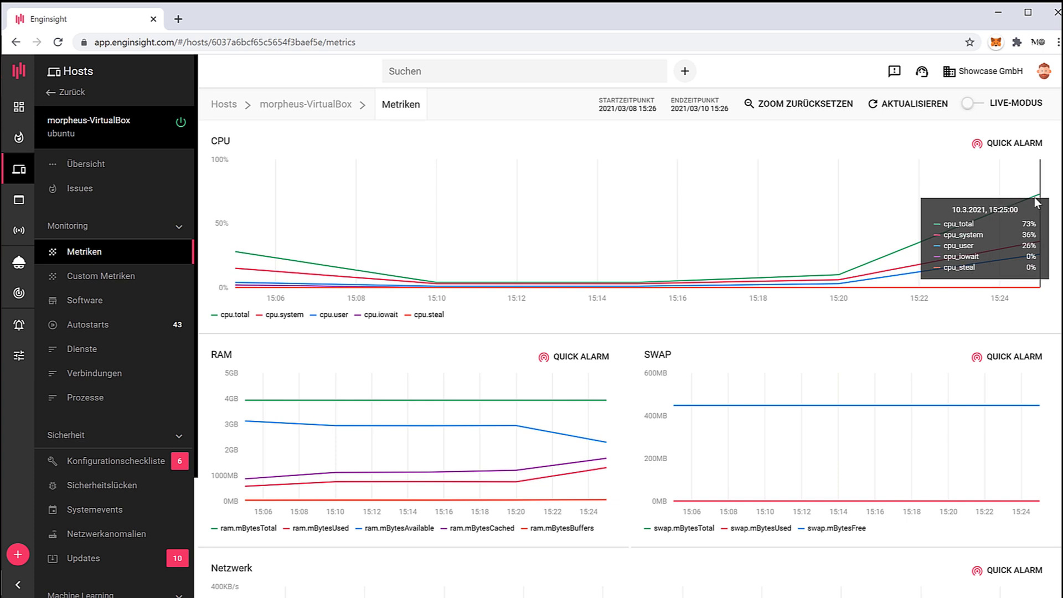
pyautogui.scroll(-2, 777, 435)
pyautogui.scroll(-3, 777, 437)
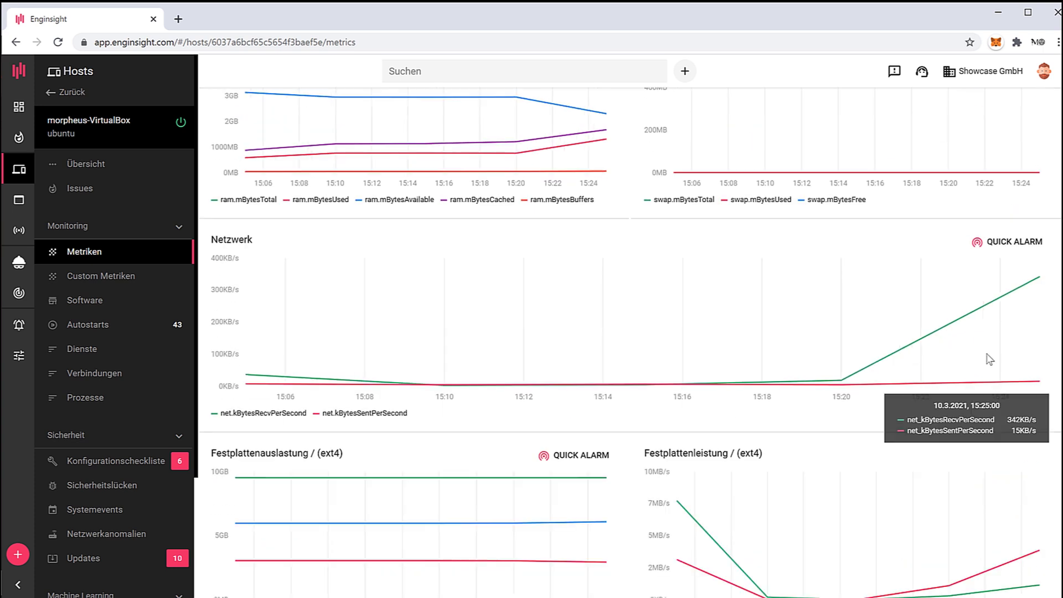
pyautogui.moveTo(1038, 282)
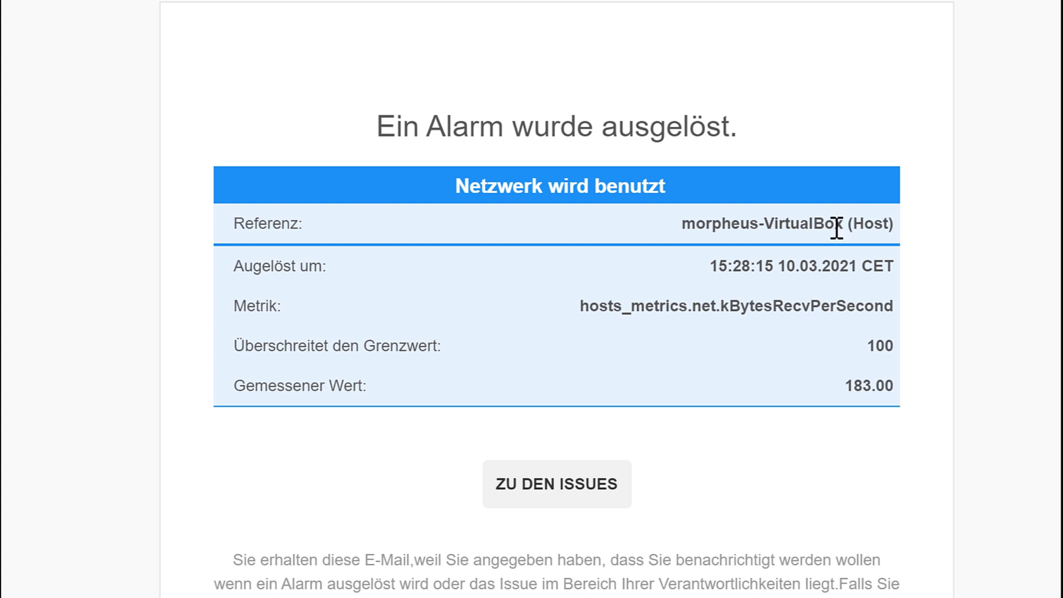
# - Read the alarm notification e-mail, checking its reference host, trigger time, metric, threshold and measured value
pyautogui.moveTo(681, 226); pyautogui.dragTo(914, 237)
pyautogui.click(778, 281)
pyautogui.moveTo(709, 266); pyautogui.dragTo(824, 271)
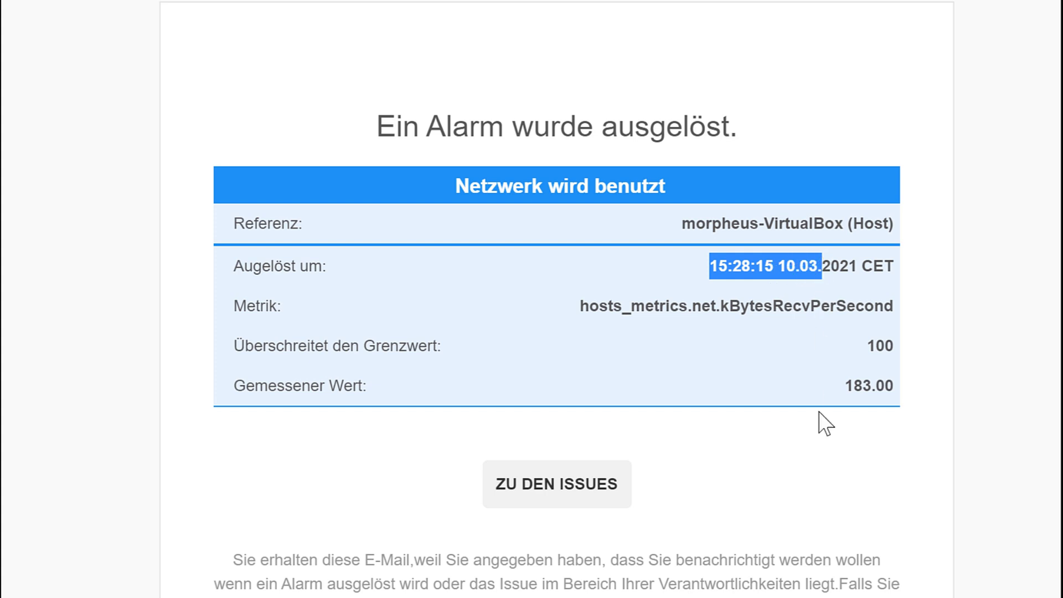
pyautogui.click(755, 318)
pyautogui.doubleClick(614, 301)
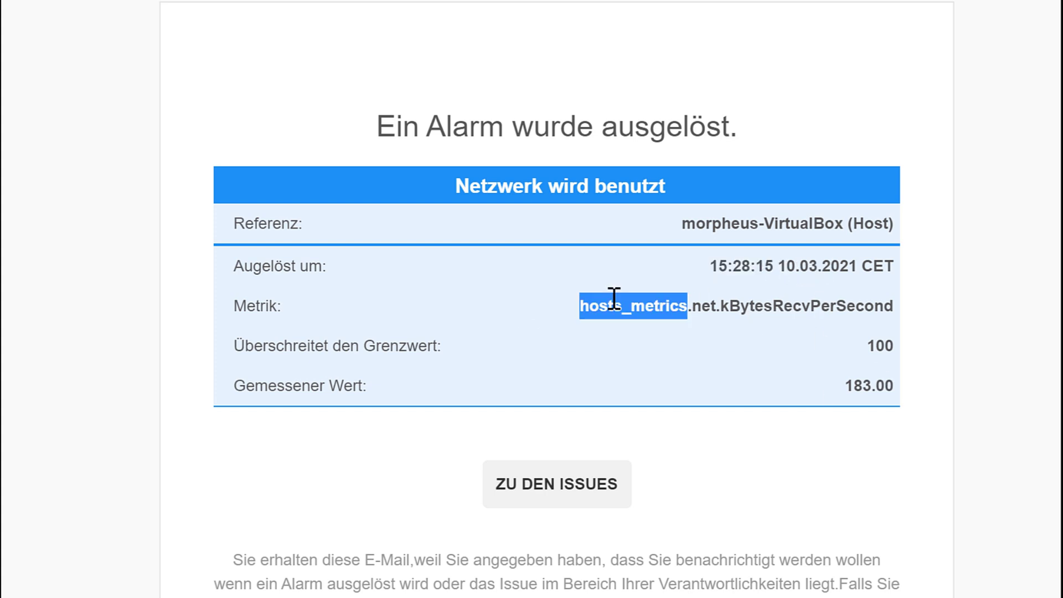
pyautogui.click(804, 357)
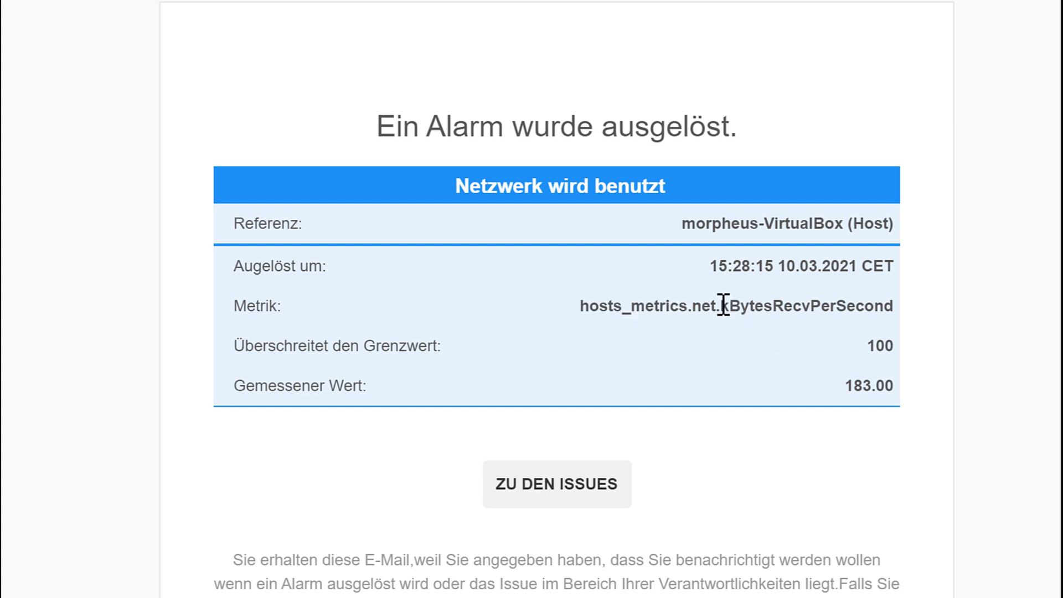
pyautogui.moveTo(723, 305); pyautogui.dragTo(901, 313)
pyautogui.click(745, 370)
pyautogui.doubleClick(879, 344)
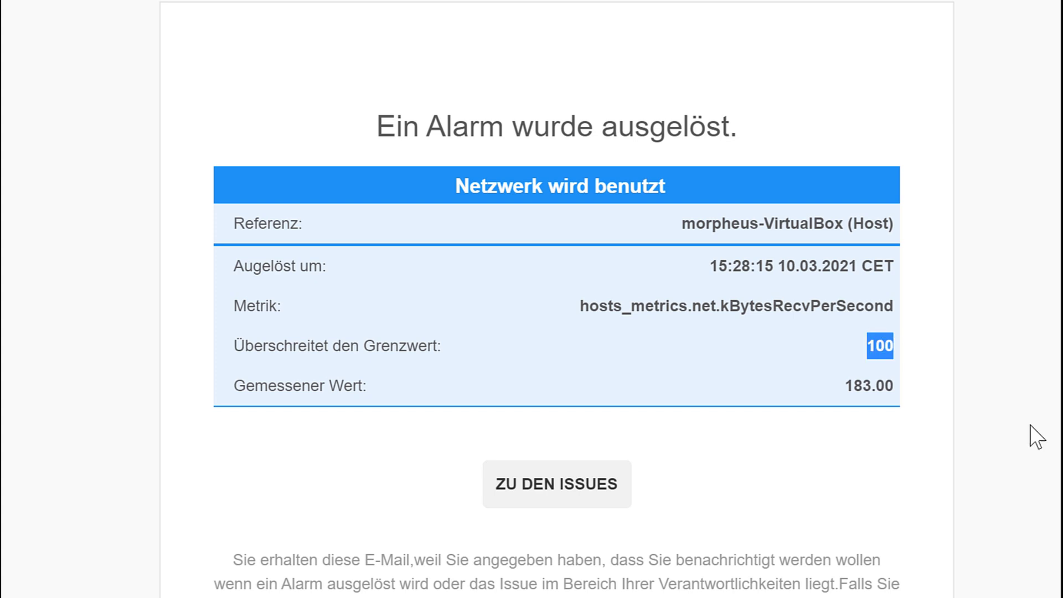
pyautogui.moveTo(846, 386); pyautogui.dragTo(878, 386)
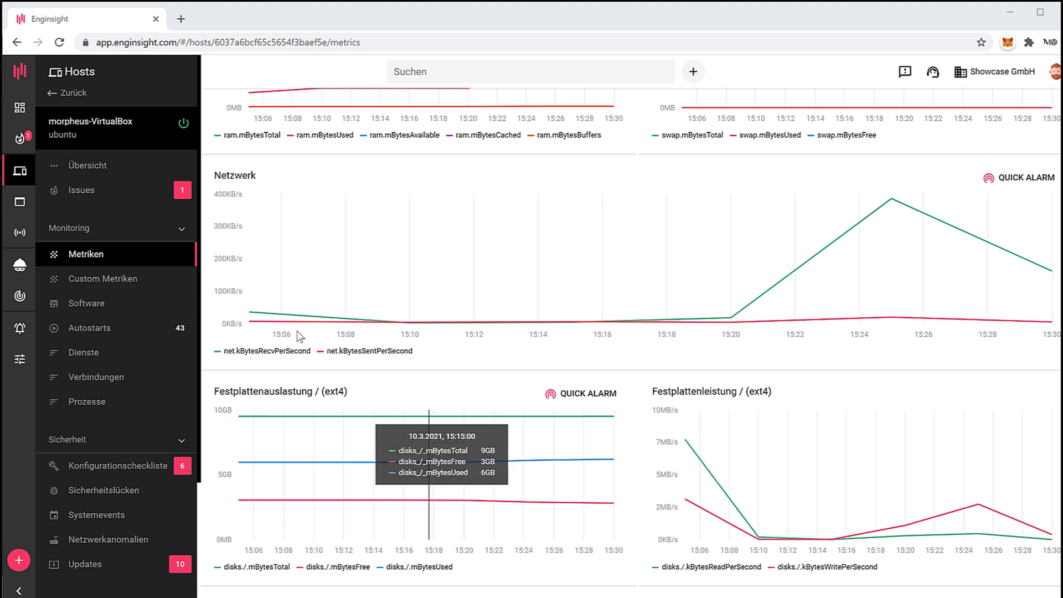
# - Acknowledge the issue triggered by the "Netzwerk wird benutzt" alarm in the morpheus-VirtualBox host's issues
pyautogui.click(81, 190)
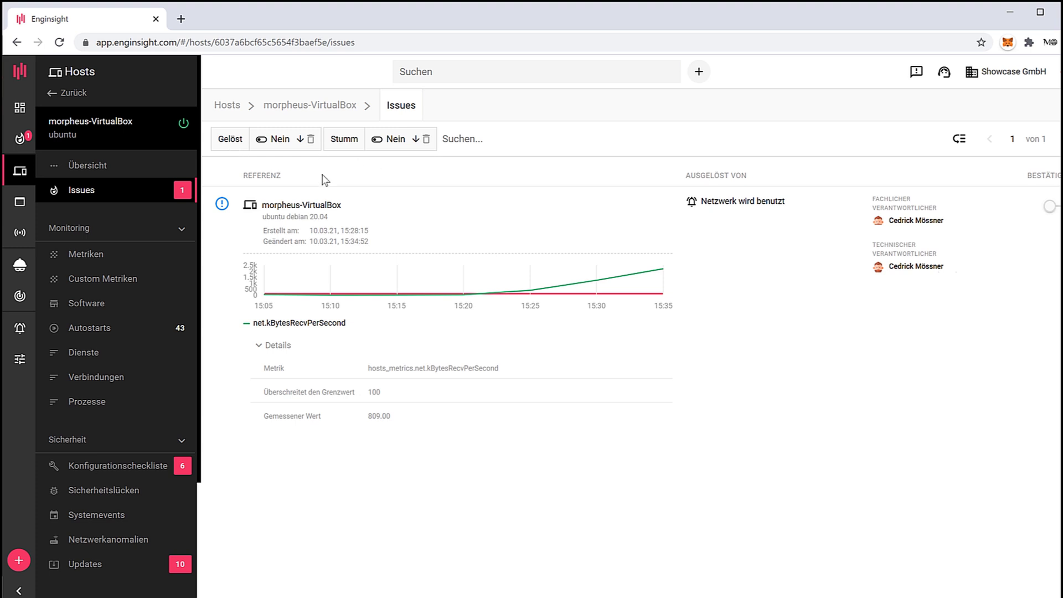
pyautogui.click(1050, 206)
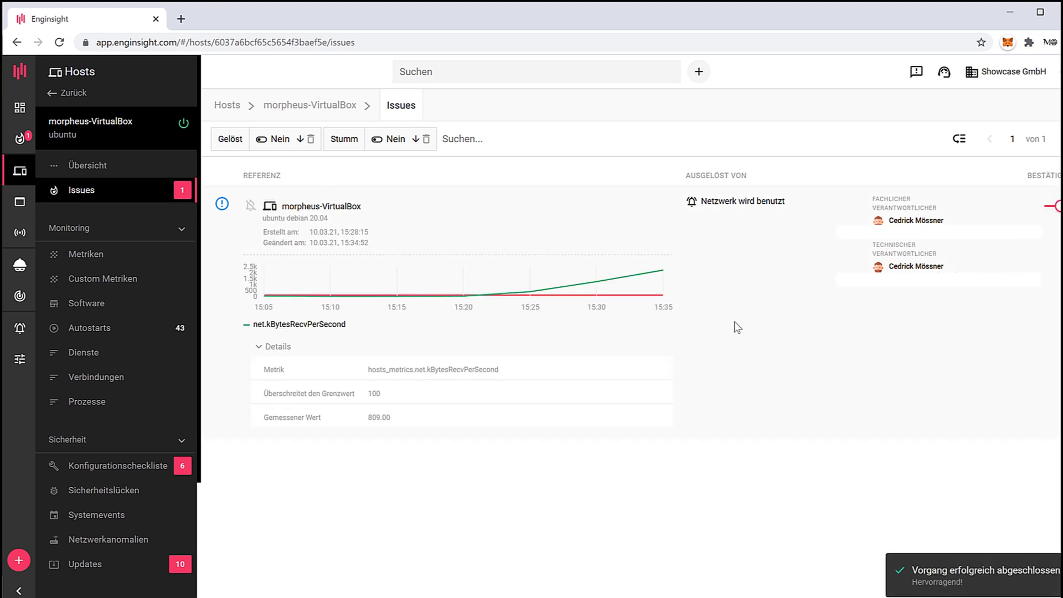
pyautogui.moveTo(603, 293)
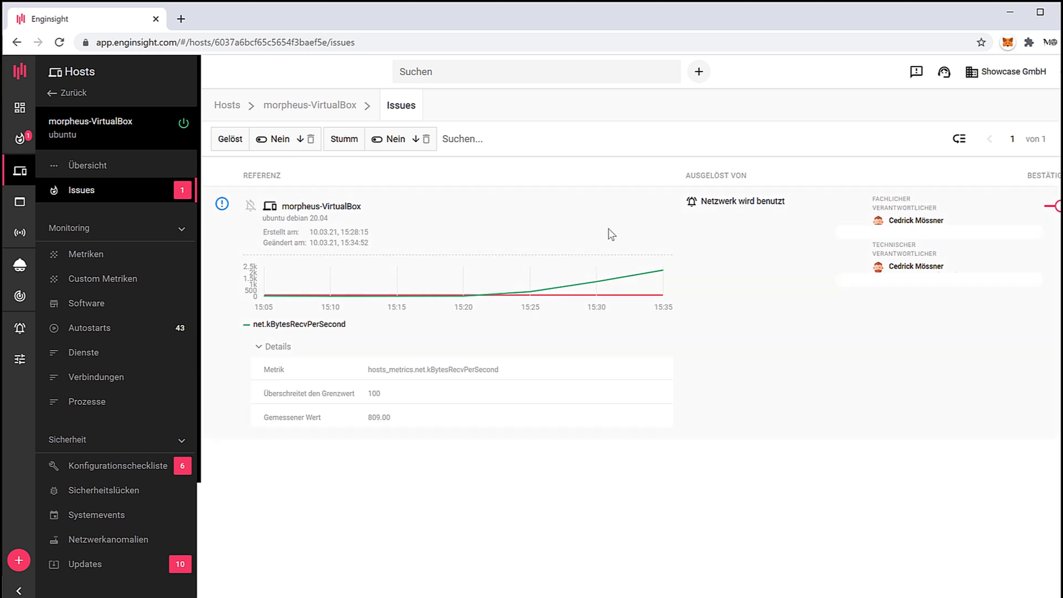
pyautogui.click(662, 274)
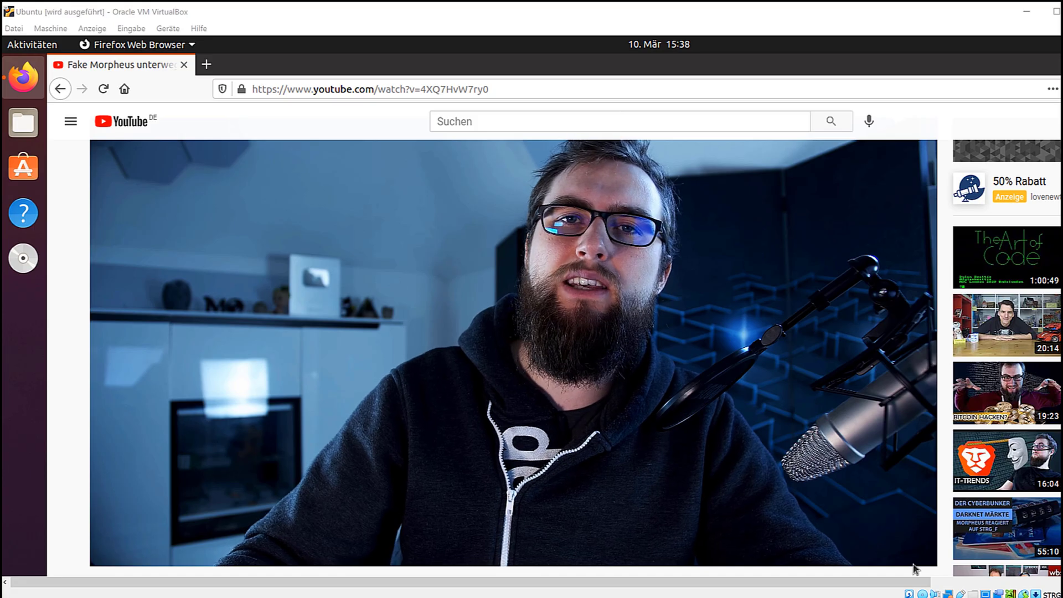
# - Close the YouTube video in the Ubuntu virtual machine's Firefox and switch back to the host's metrics in Enginsight
pyautogui.click(185, 66)
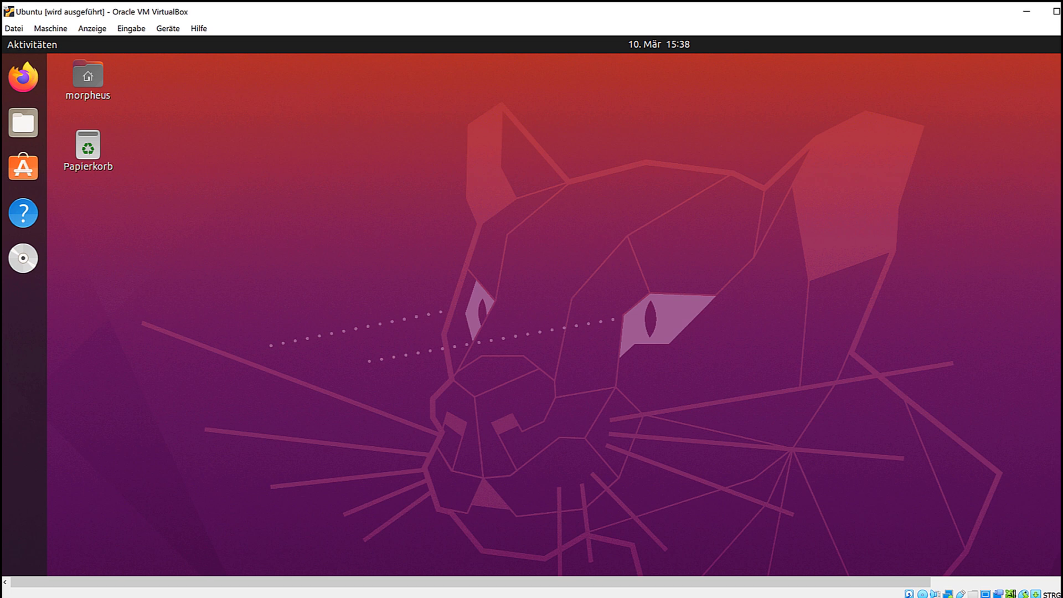
pyautogui.hotkey('alt', 'Tab')
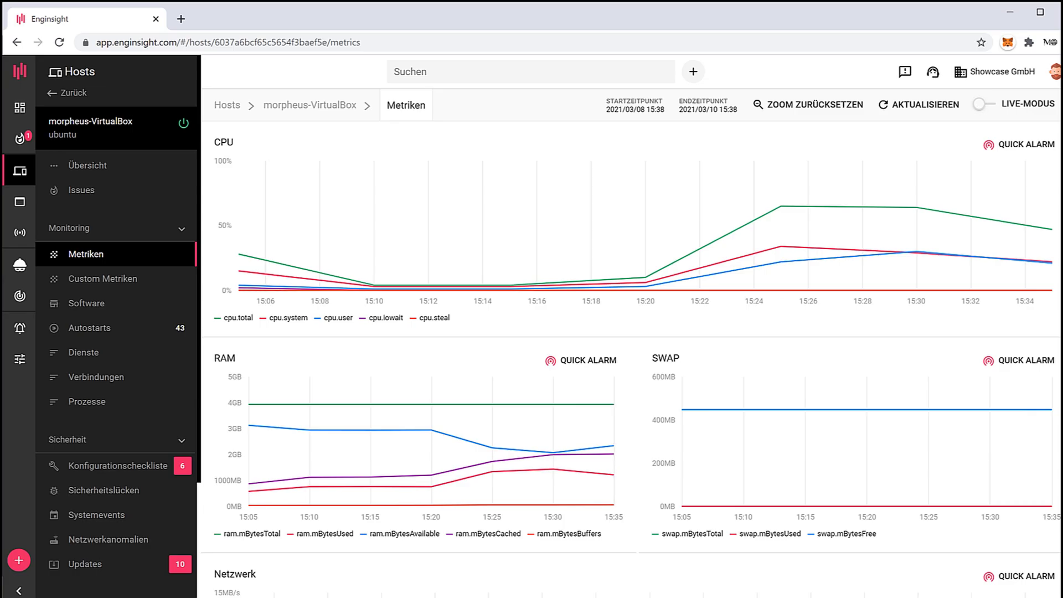
# - Examine the host's CPU, memory and network metric charts for the recent load
pyautogui.scroll(-2, 686, 232)
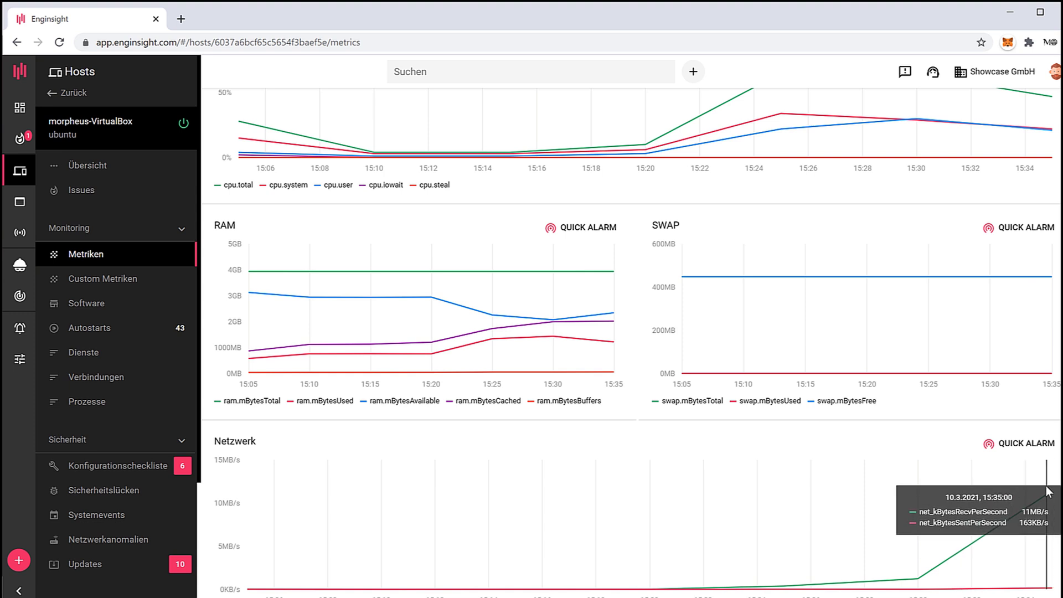
pyautogui.scroll(-3, 1035, 482)
pyautogui.scroll(5, 1031, 476)
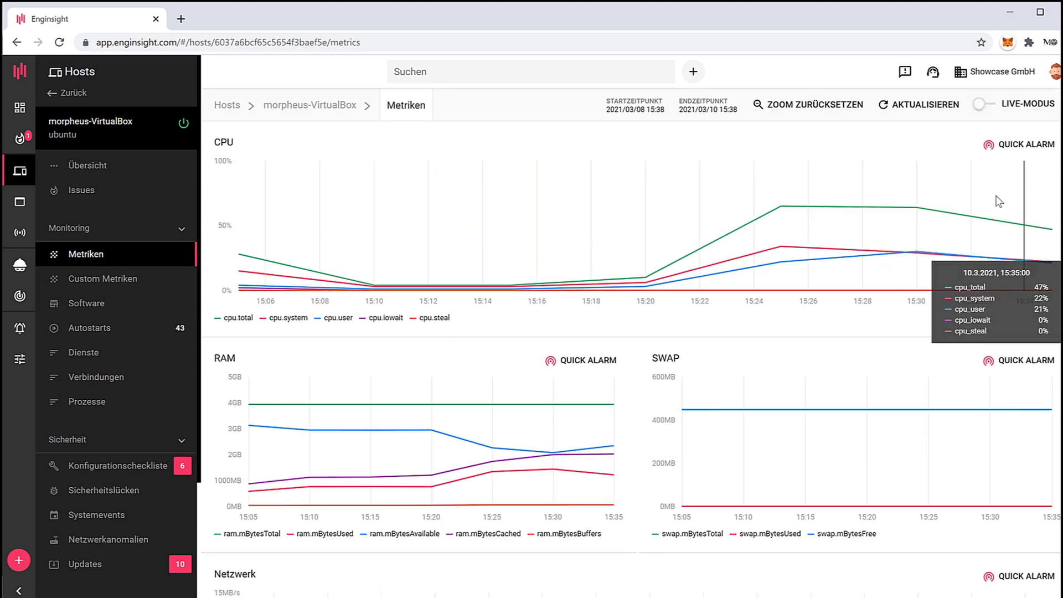
pyautogui.click(868, 106)
pyautogui.scroll(-4, 862, 410)
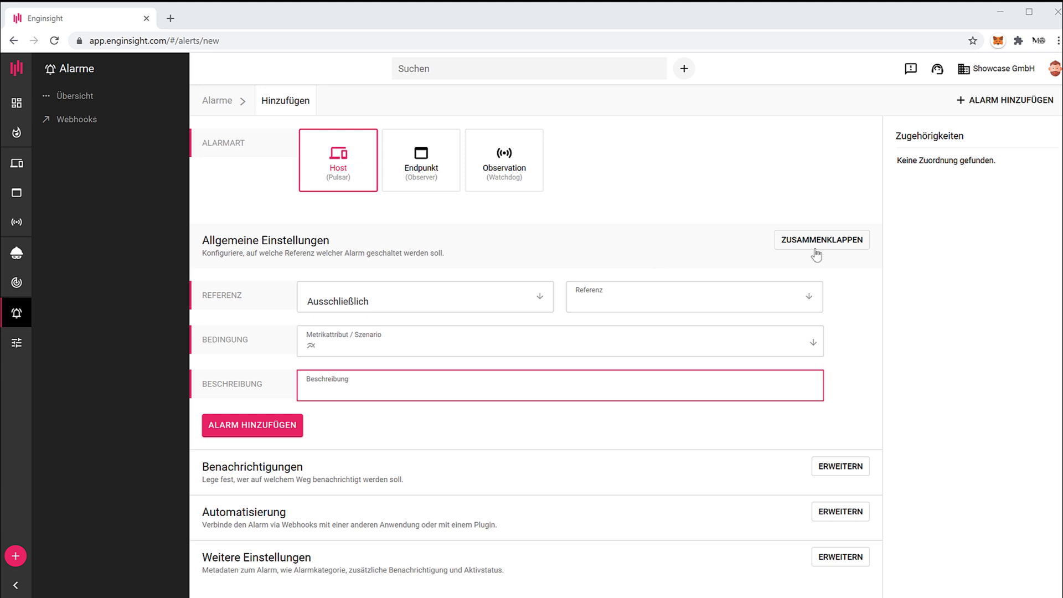
pyautogui.click(923, 329)
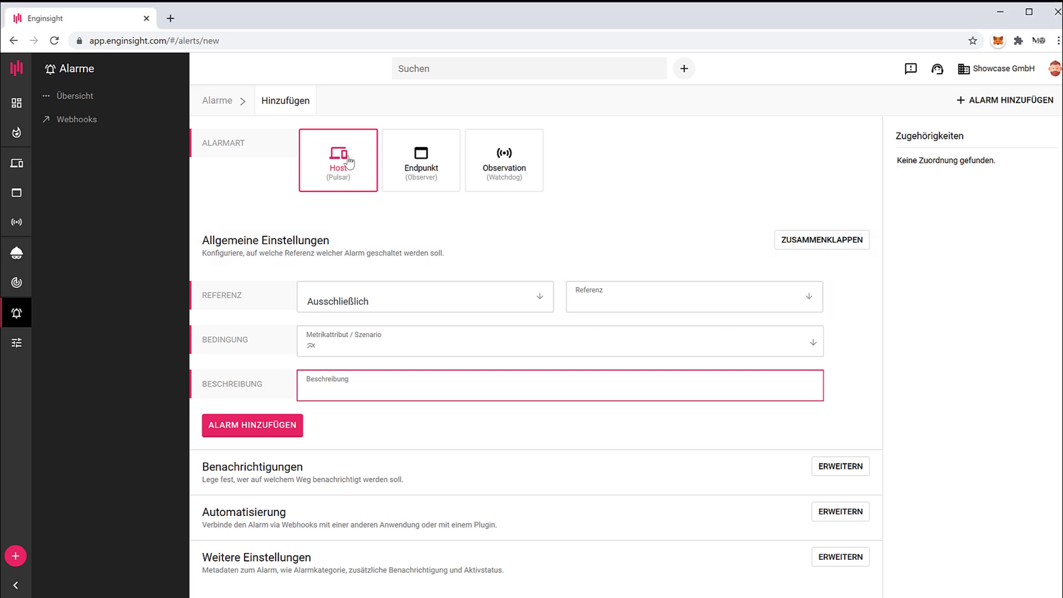
pyautogui.click(397, 173)
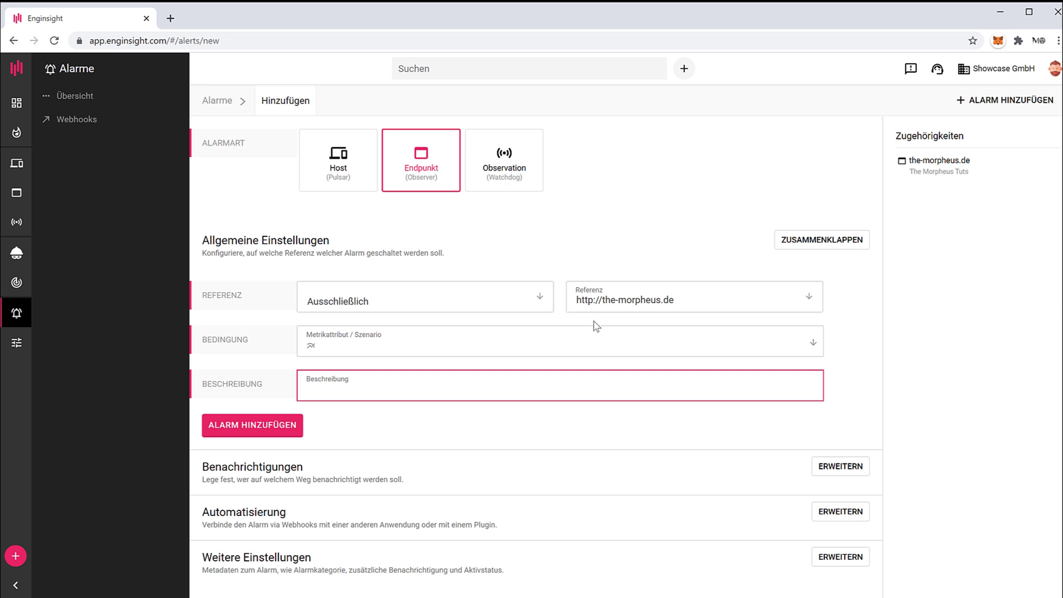
pyautogui.click(432, 350)
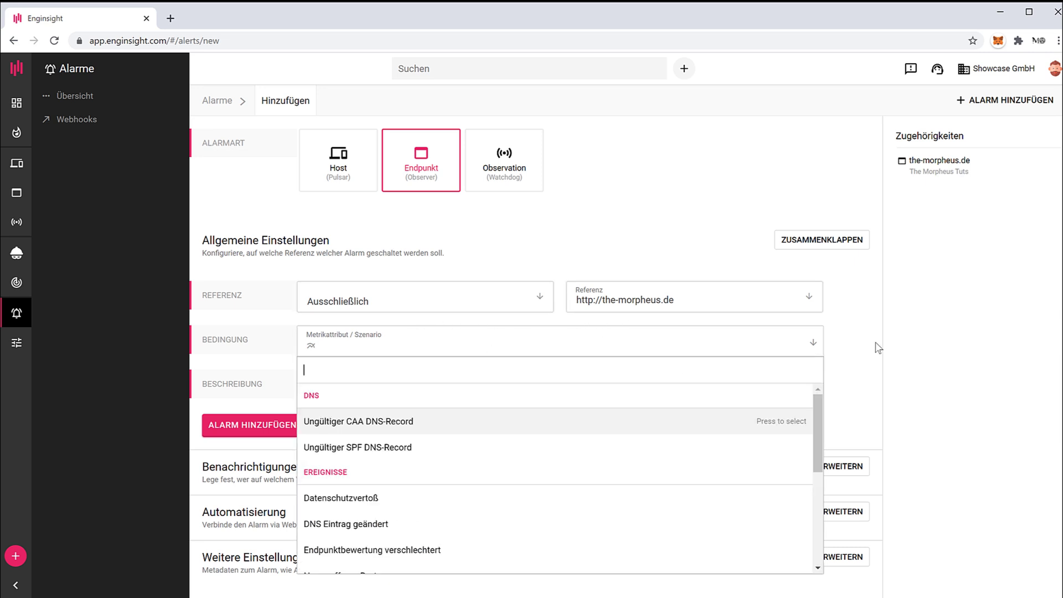
pyautogui.write('web')
pyautogui.click(625, 405)
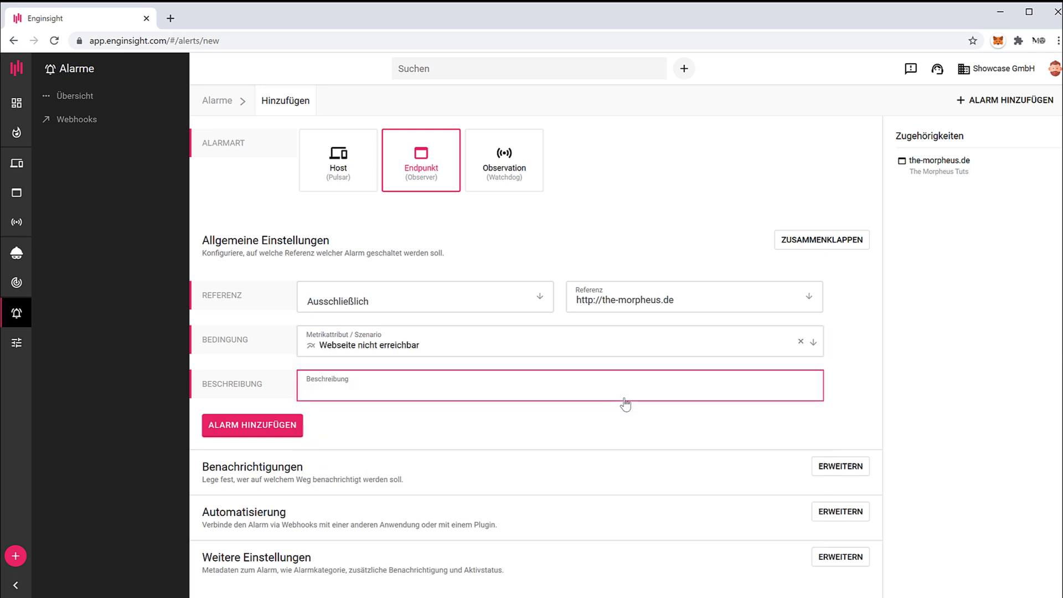
# - Change the alarm condition to "Endpunktbewertung verschlechtert", and replace that with "Neuer offener Port"
pyautogui.click(474, 343)
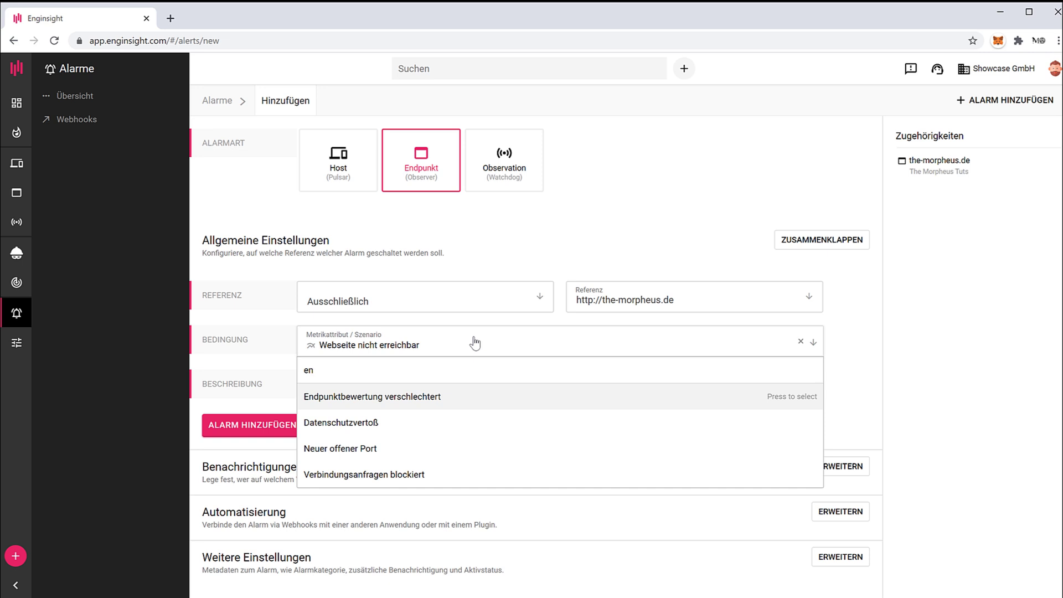
pyautogui.click(471, 397)
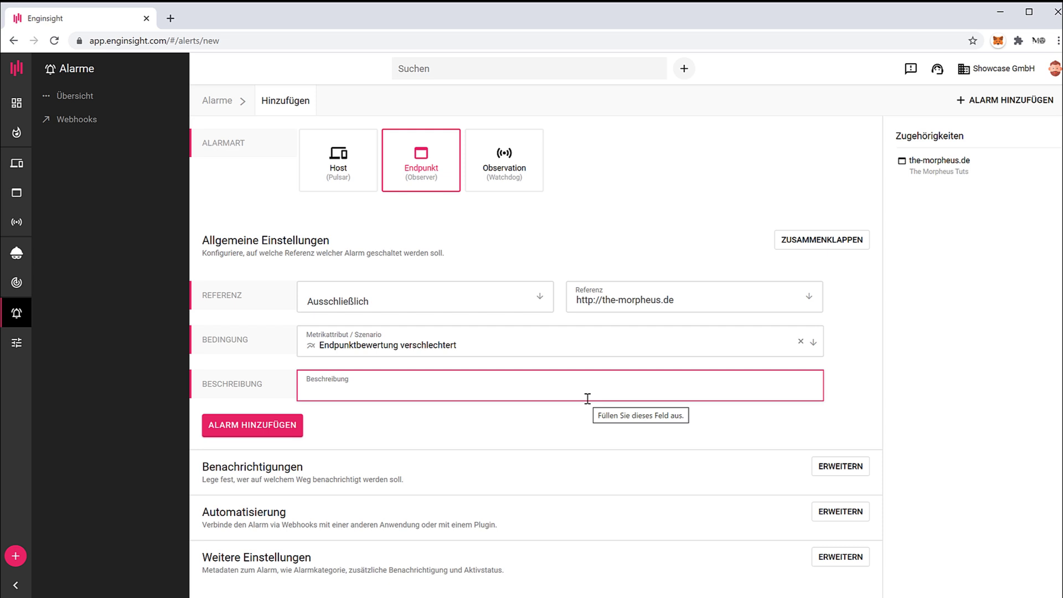
pyautogui.click(334, 347)
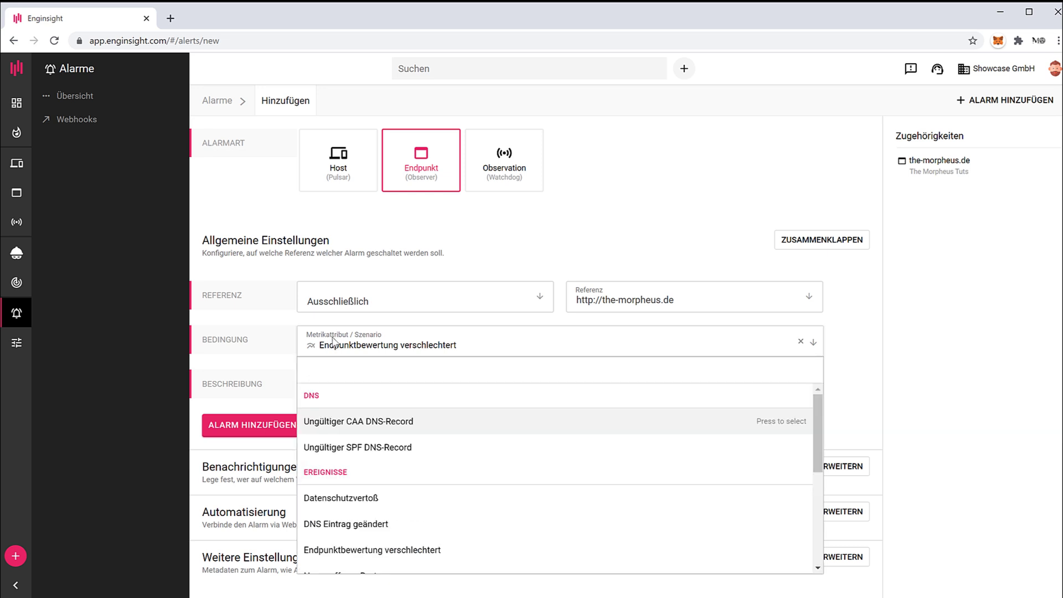
pyautogui.write('neue')
pyautogui.click(396, 423)
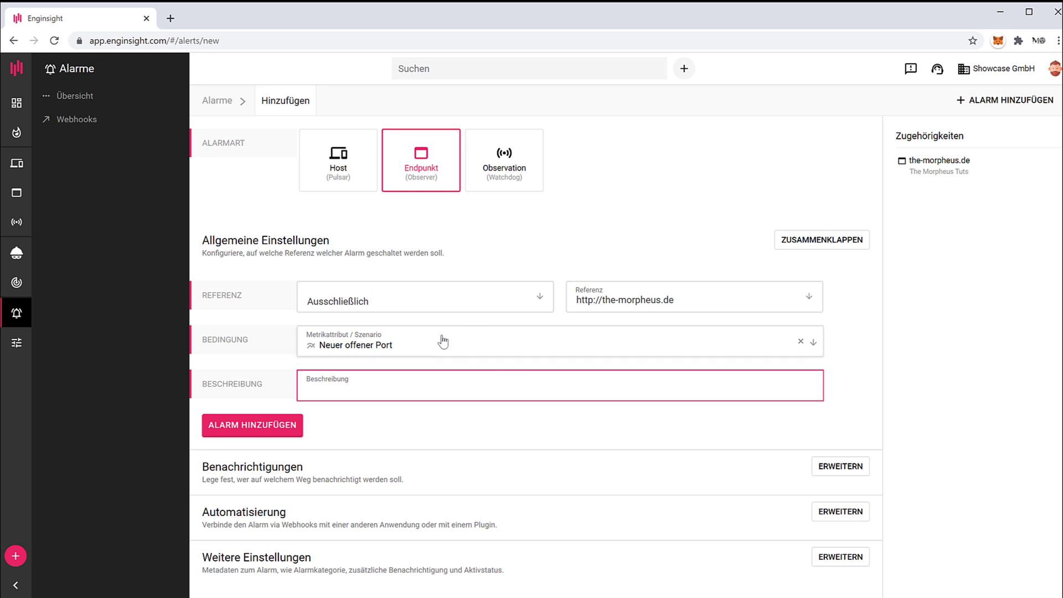
pyautogui.click(415, 356)
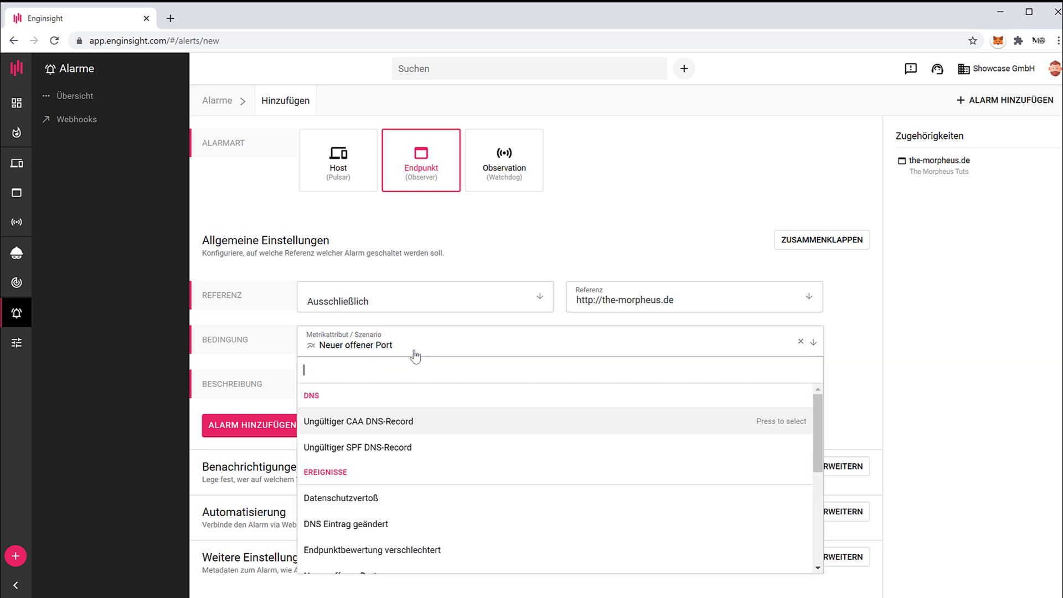
pyautogui.press('Tab')
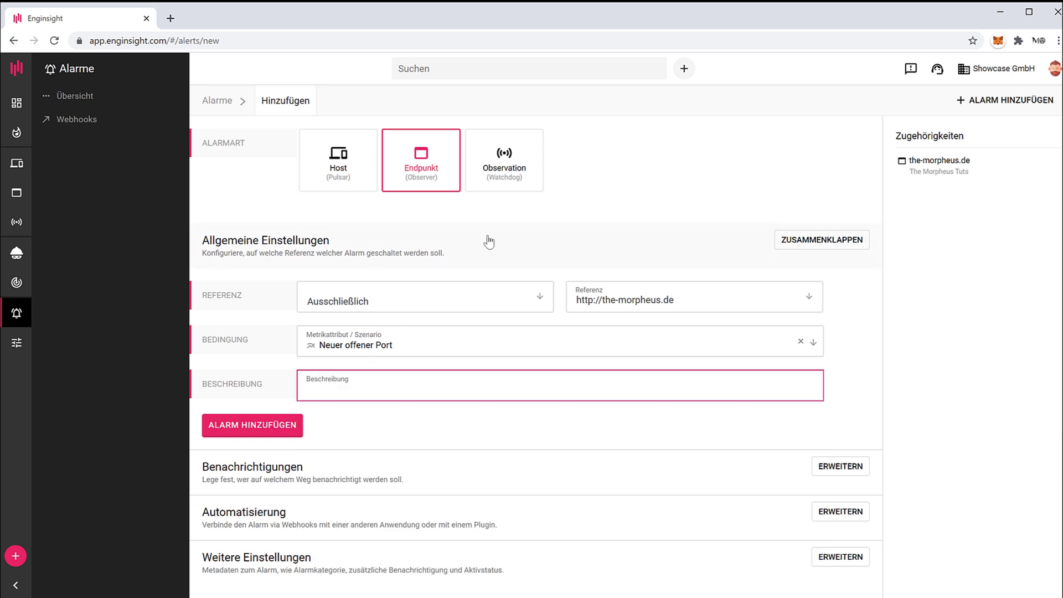
# - Switch the type of the new alarm back to Host
pyautogui.click(488, 240)
pyautogui.click(430, 239)
pyautogui.click(349, 165)
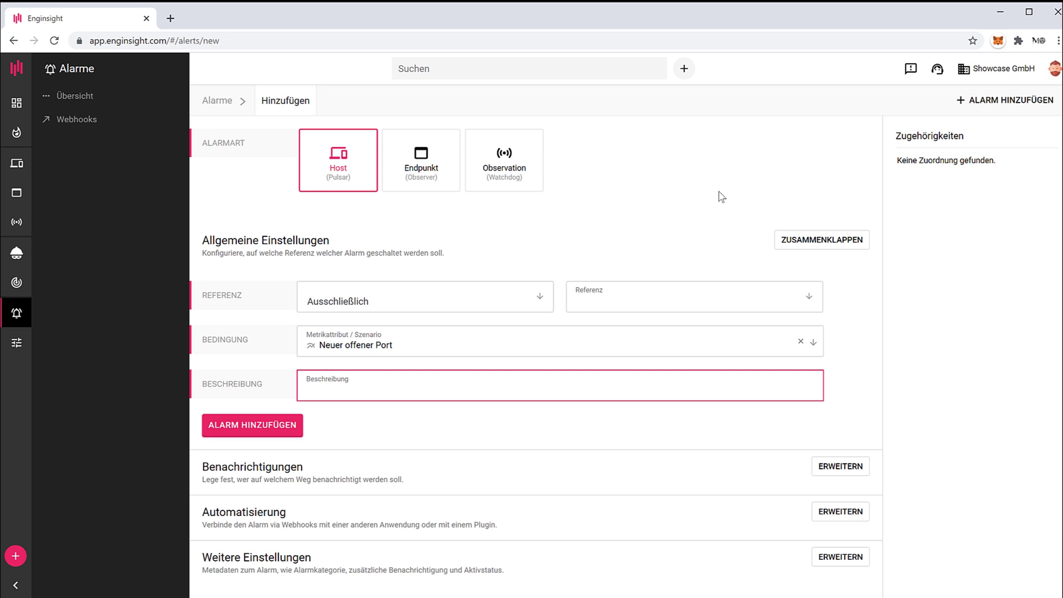
# - Set the host alarm's reference to morpheus-VirtualBox and its condition to "Neue Sicherheitslücken (CVSS Score)"
pyautogui.click(656, 309)
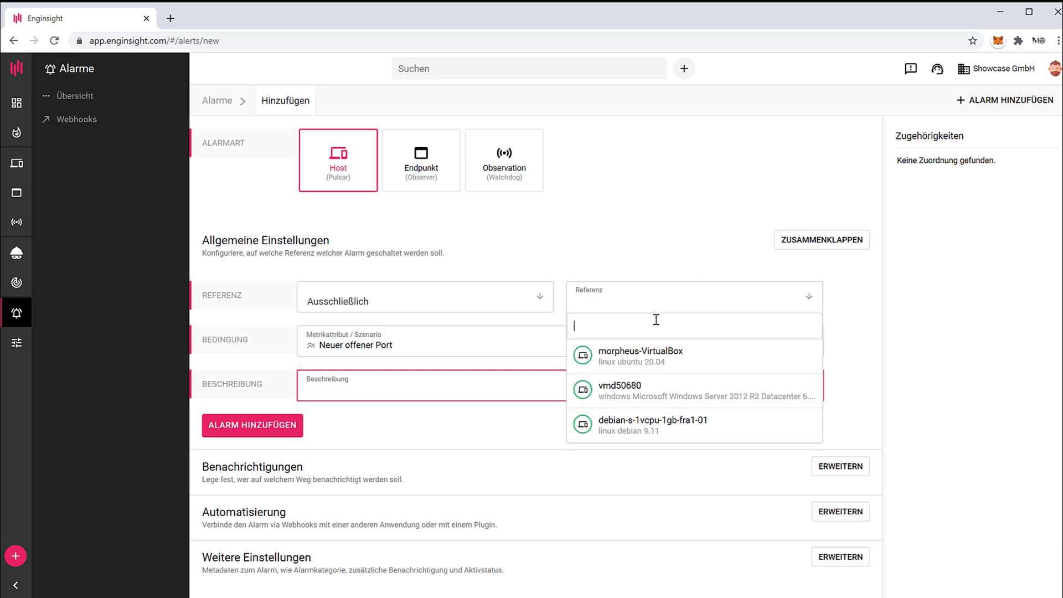
pyautogui.click(651, 367)
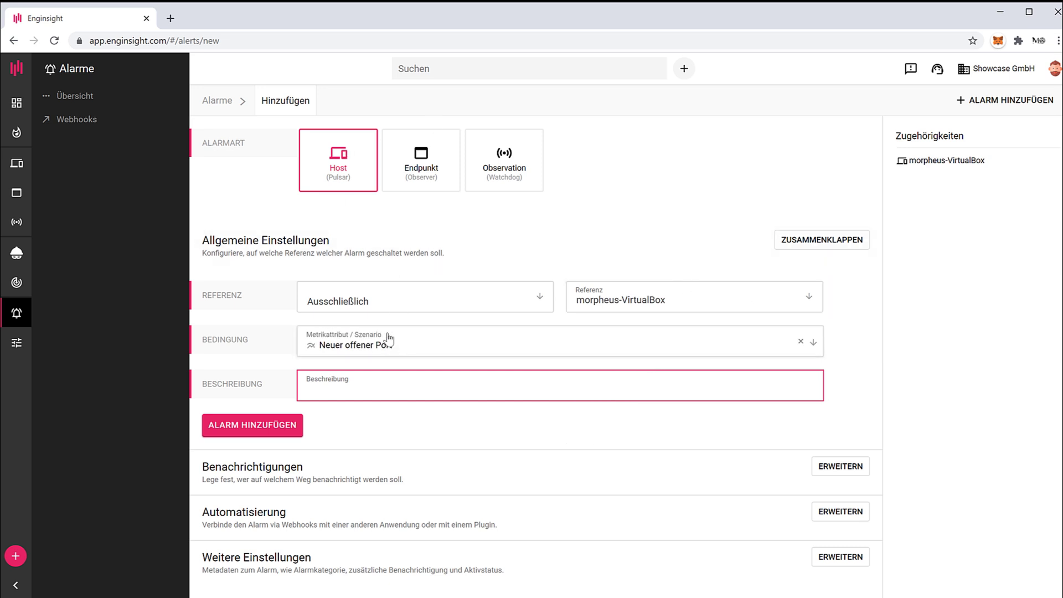
pyautogui.click(408, 355)
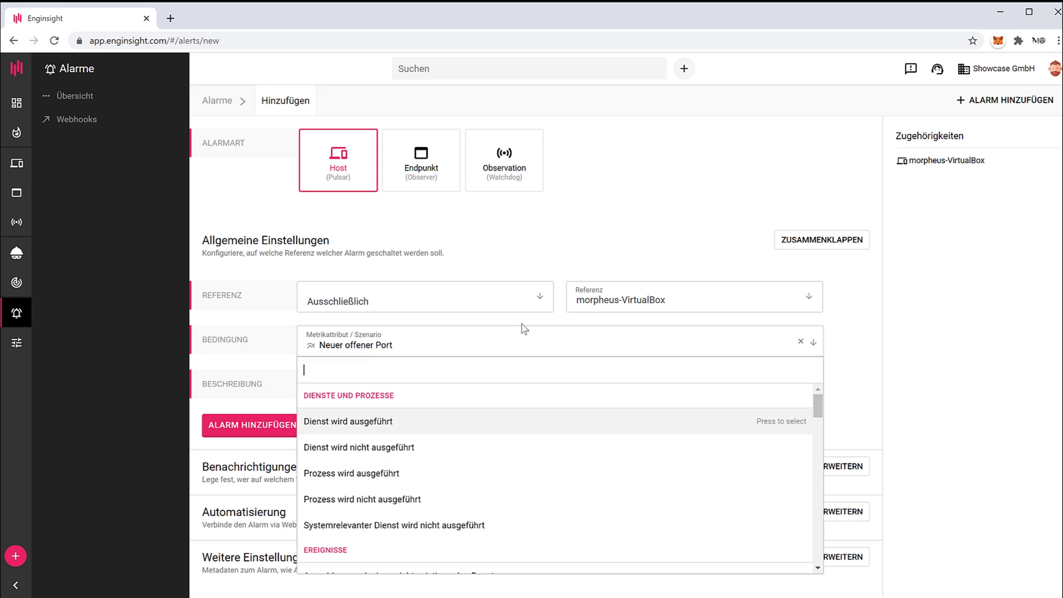
pyautogui.write('neue')
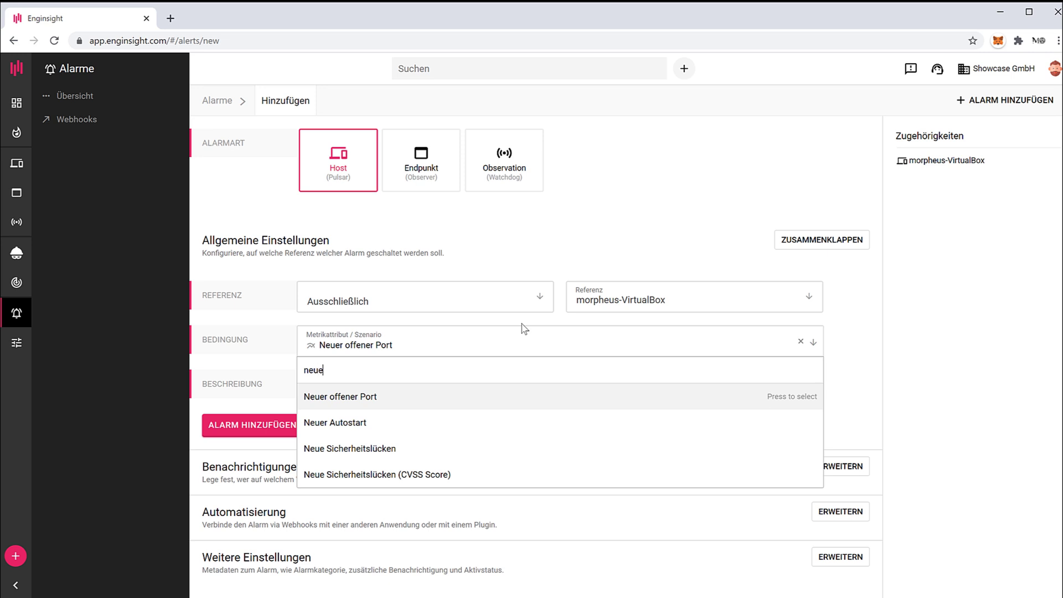
pyautogui.click(410, 475)
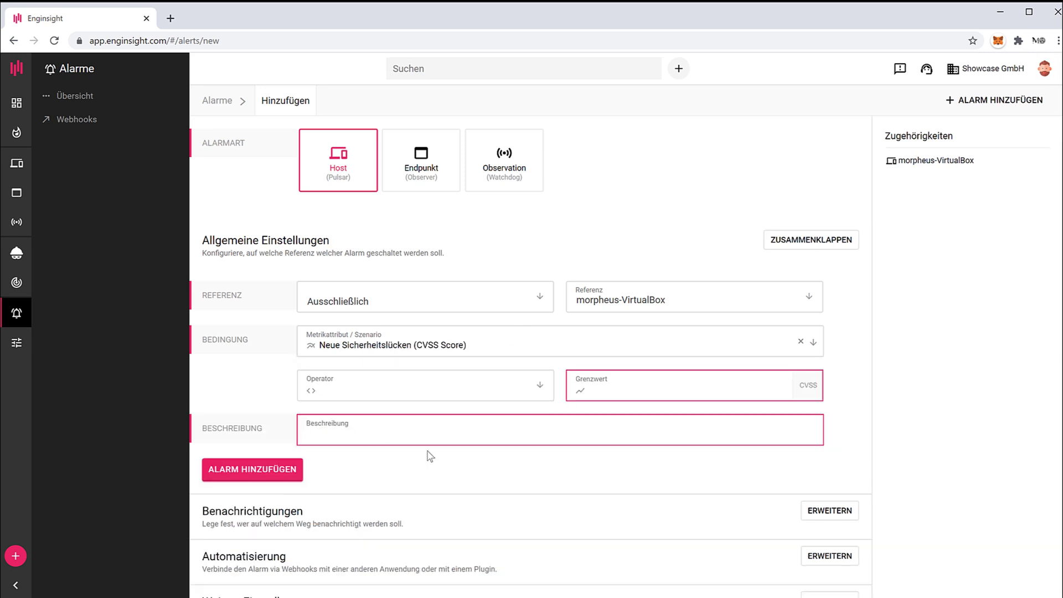
# - Change the alarm condition to "Neue Sicherheitslücken" without the CVSS score
pyautogui.click(452, 339)
pyautogui.write('neu')
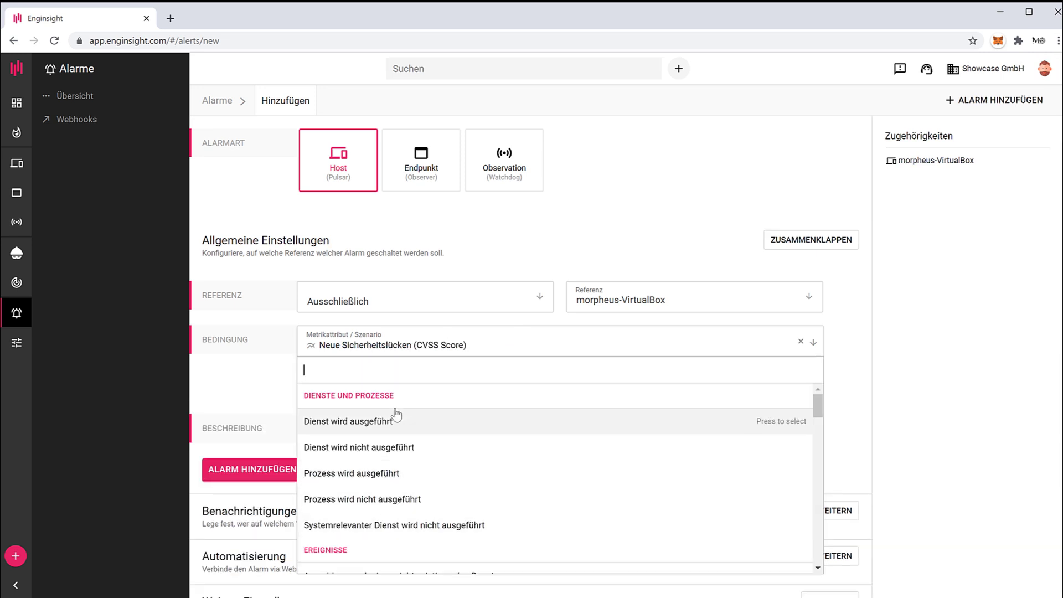
pyautogui.write('e')
pyautogui.click(380, 450)
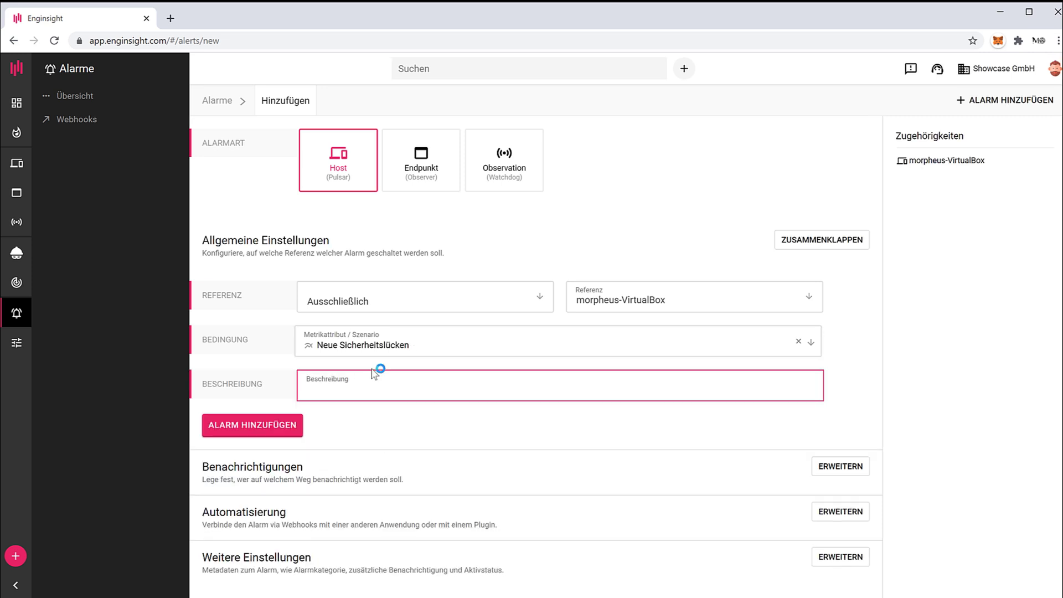
# - Set the alarm condition back to "Neue Sicherheitslücken (CVSS Score)" with the operator "Größer als"
pyautogui.click(496, 354)
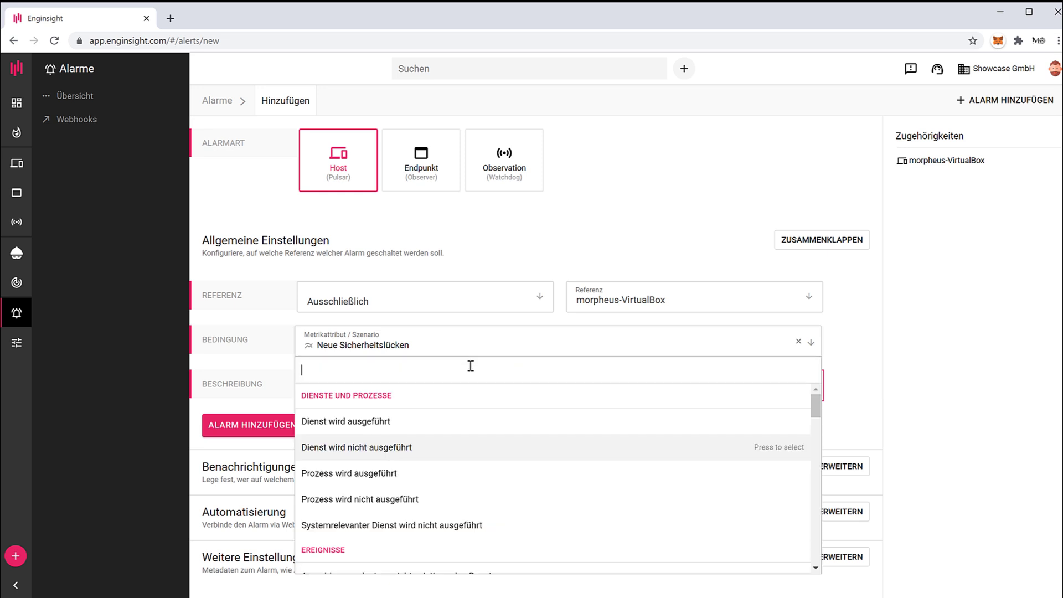
pyautogui.write('neue')
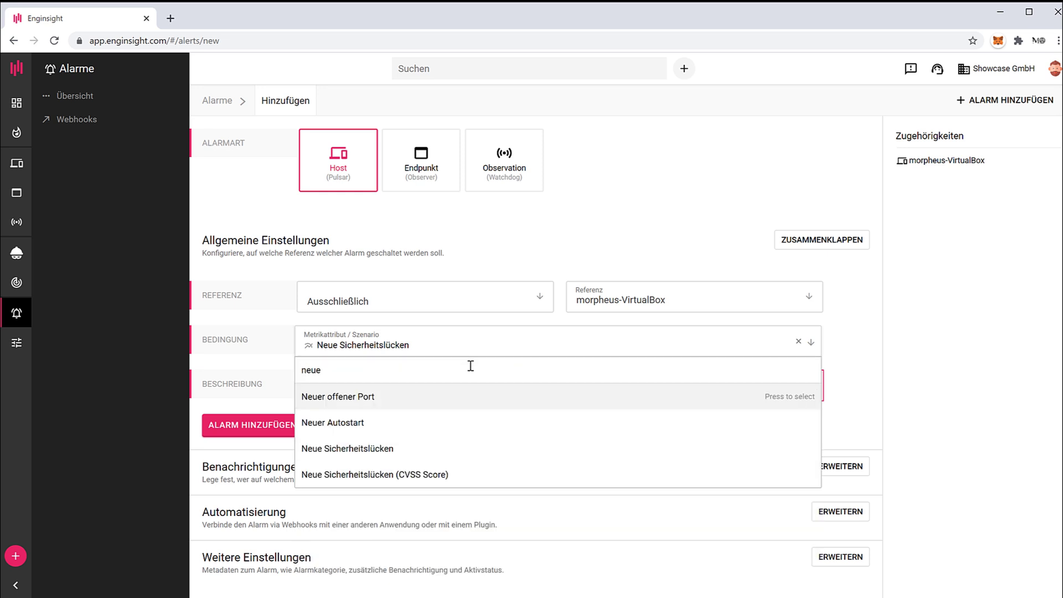
pyautogui.click(445, 471)
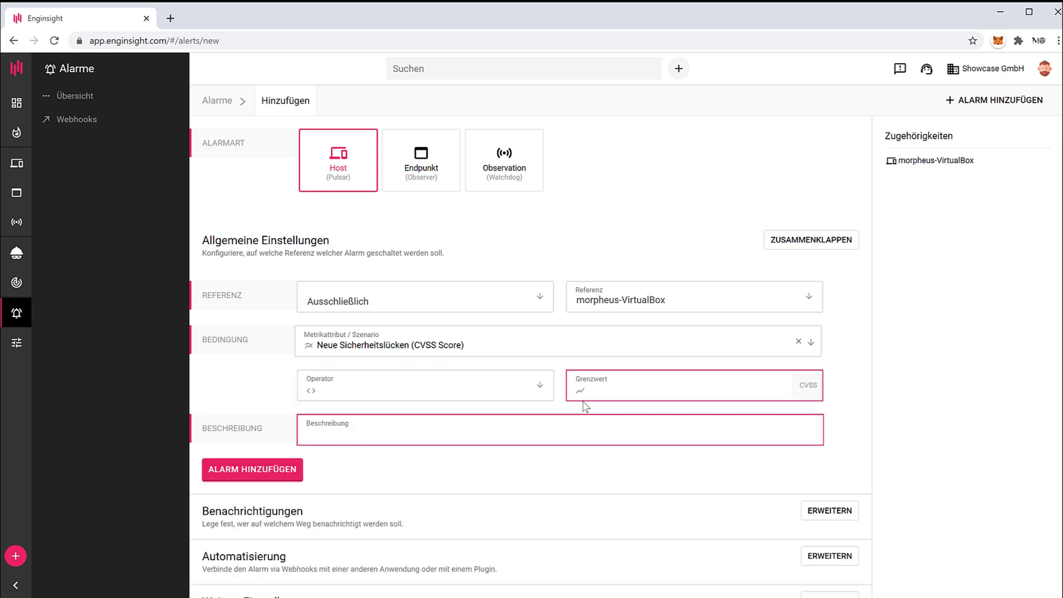
pyautogui.click(715, 381)
pyautogui.click(479, 391)
pyautogui.click(368, 439)
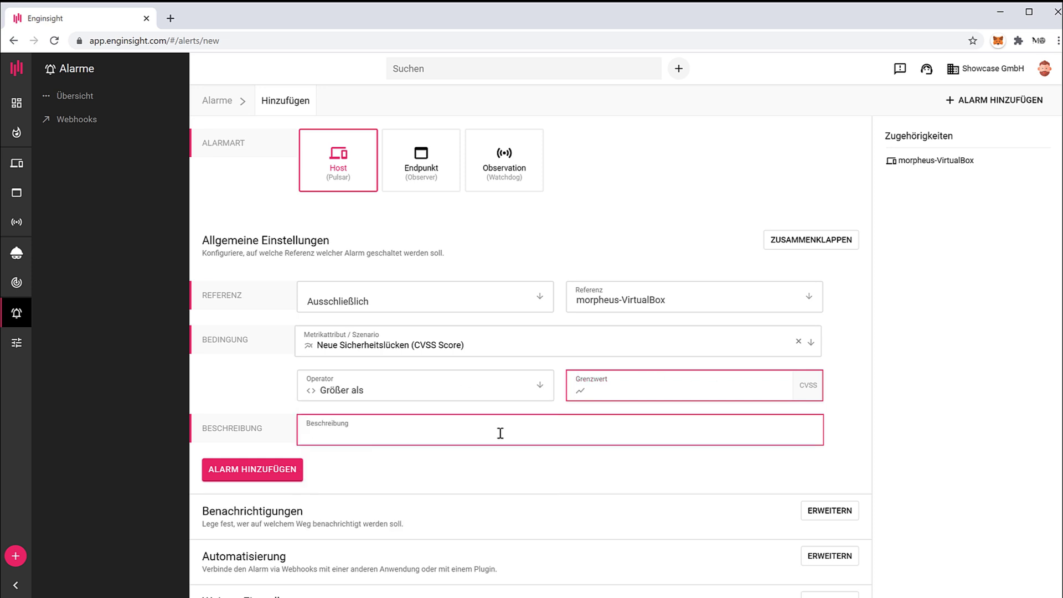
# - Set the CVSS threshold of the condition to 3.9
pyautogui.click(625, 391)
pyautogui.write('3')
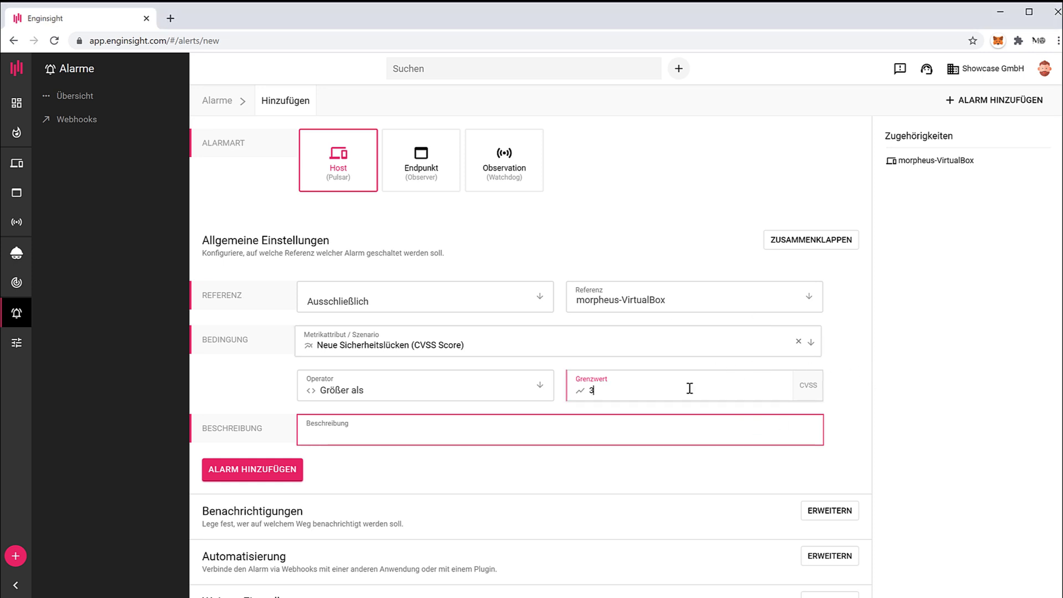
pyautogui.write('.9')
pyautogui.click(855, 383)
pyautogui.doubleClick(613, 389)
pyautogui.click(930, 405)
# - Change the CVSS threshold to 9.0, and replace that with 3
pyautogui.doubleClick(615, 388)
pyautogui.write('9.0')
pyautogui.press('BackSpace')
pyautogui.press('BackSpace')
pyautogui.press('BackSpace')
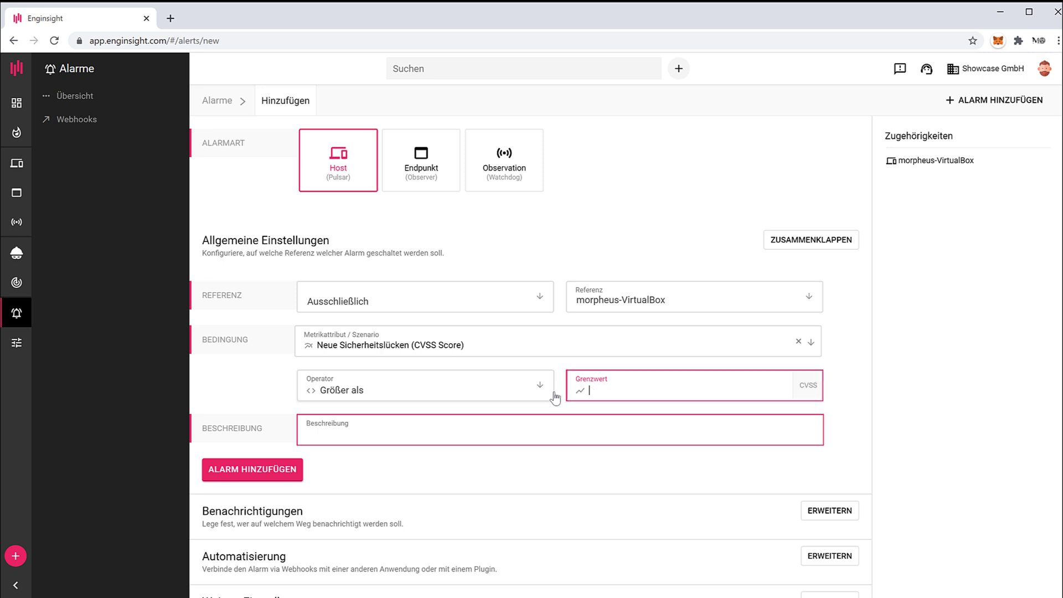
pyautogui.write('3')
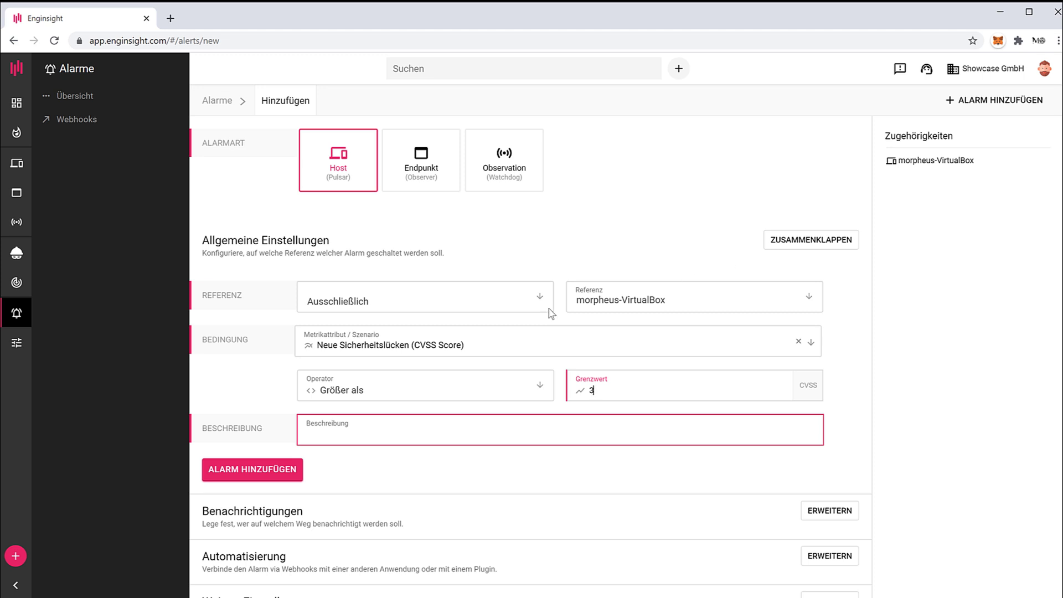
# - Change the alarm condition to "Fehlgeschlagener Anmeldeversuch"
pyautogui.click(462, 346)
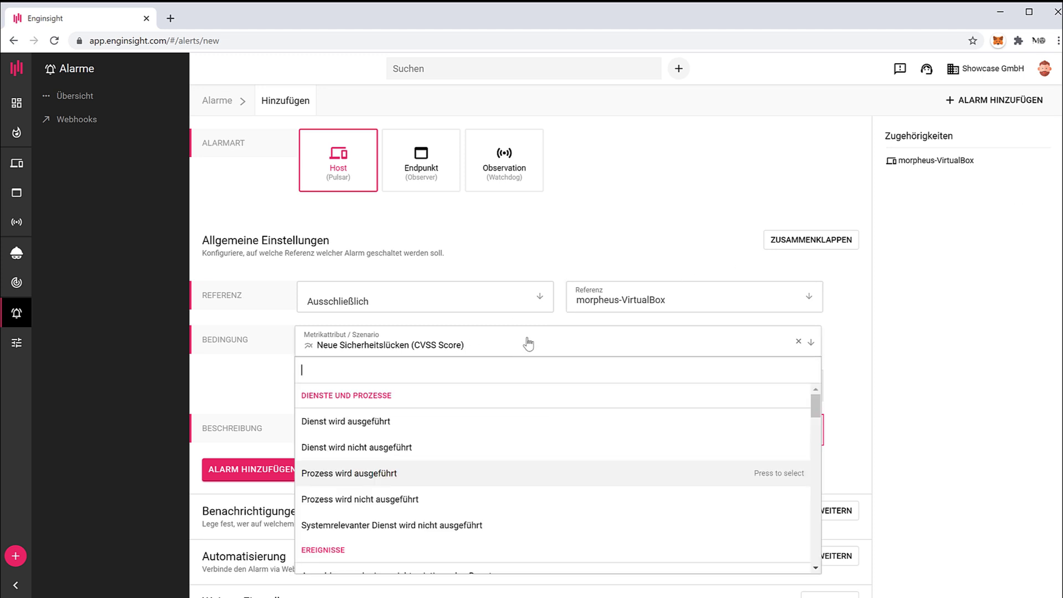
pyautogui.write('fehl')
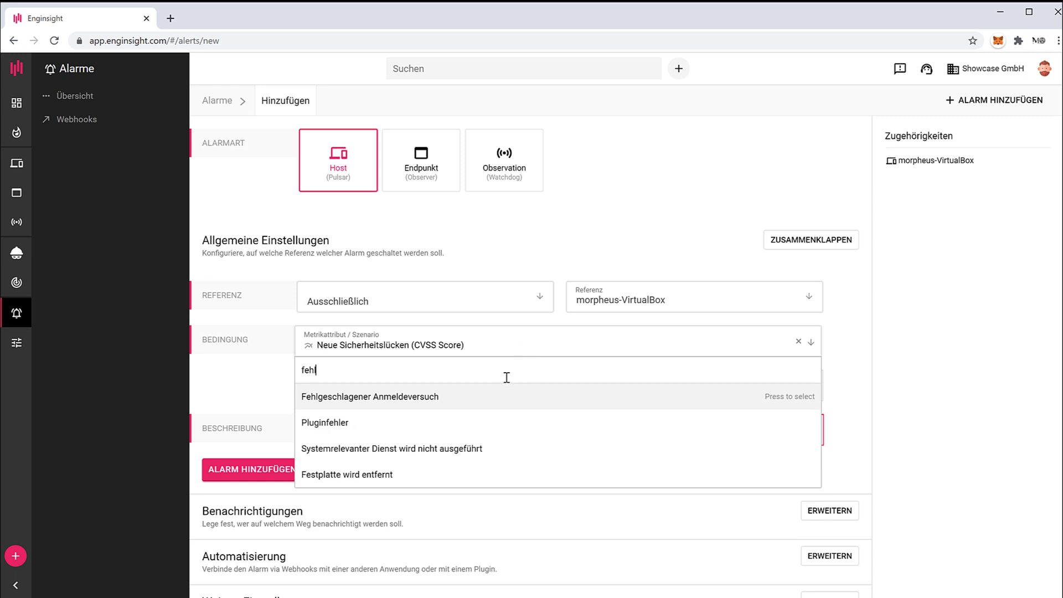
pyautogui.click(494, 403)
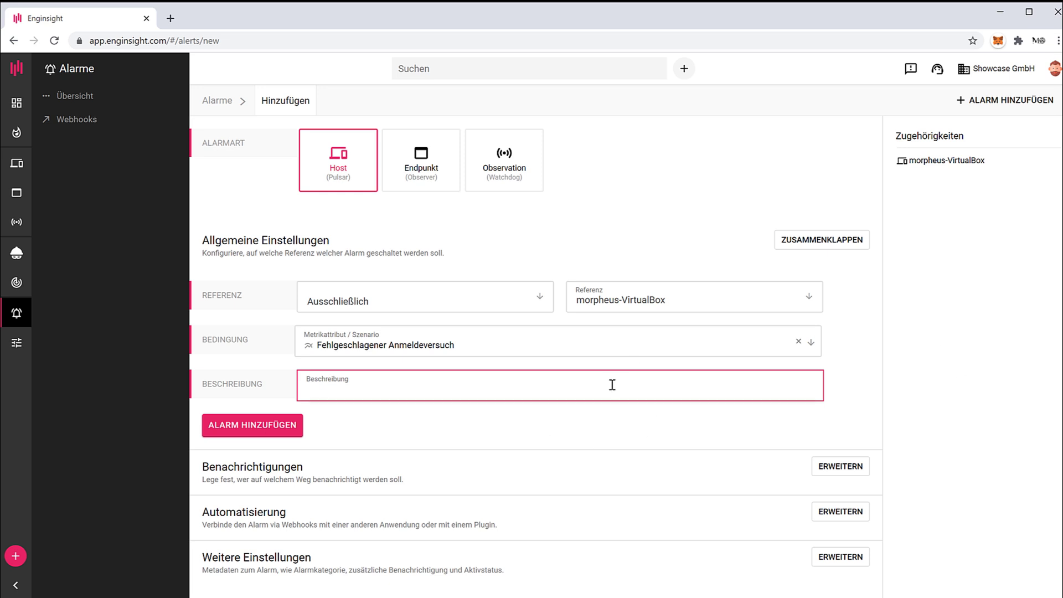
# - Change the alarm condition to "Verdächtiger Netzwerkverkehr" and check its available urgency thresholds without choosing one
pyautogui.click(598, 352)
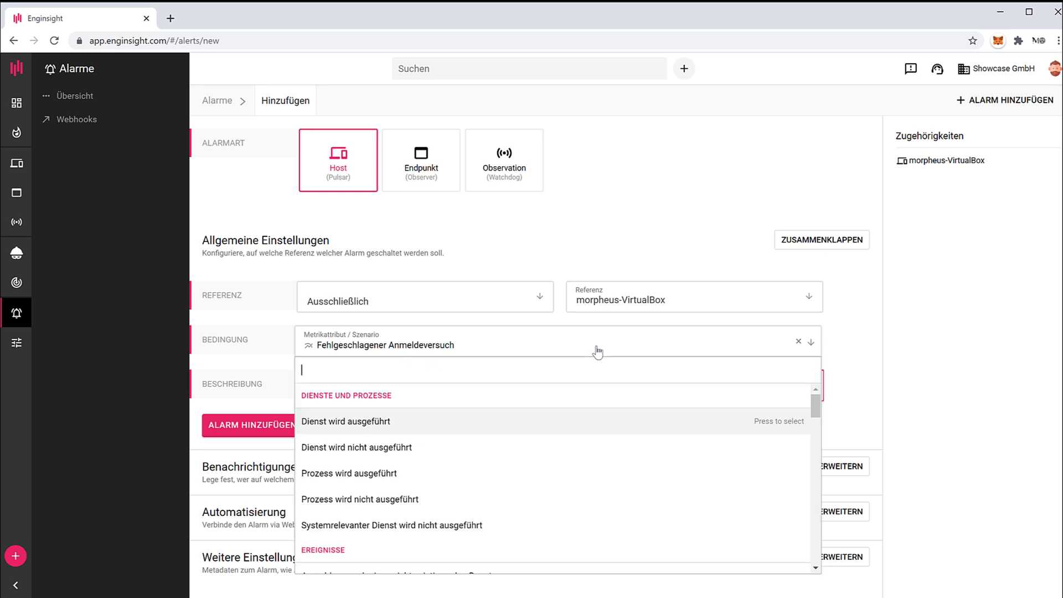
pyautogui.write('netz')
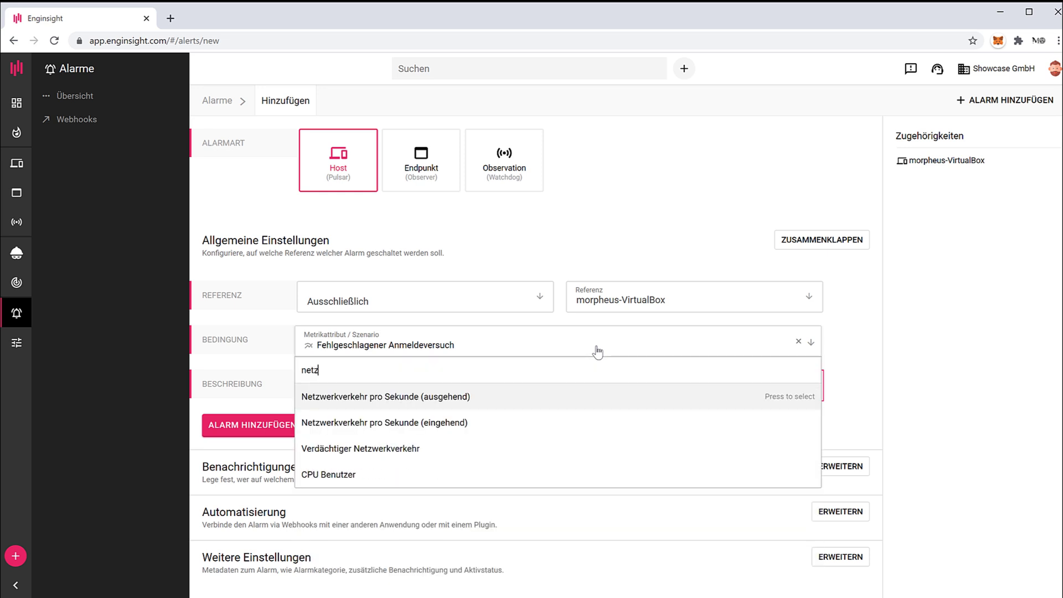
pyautogui.click(363, 449)
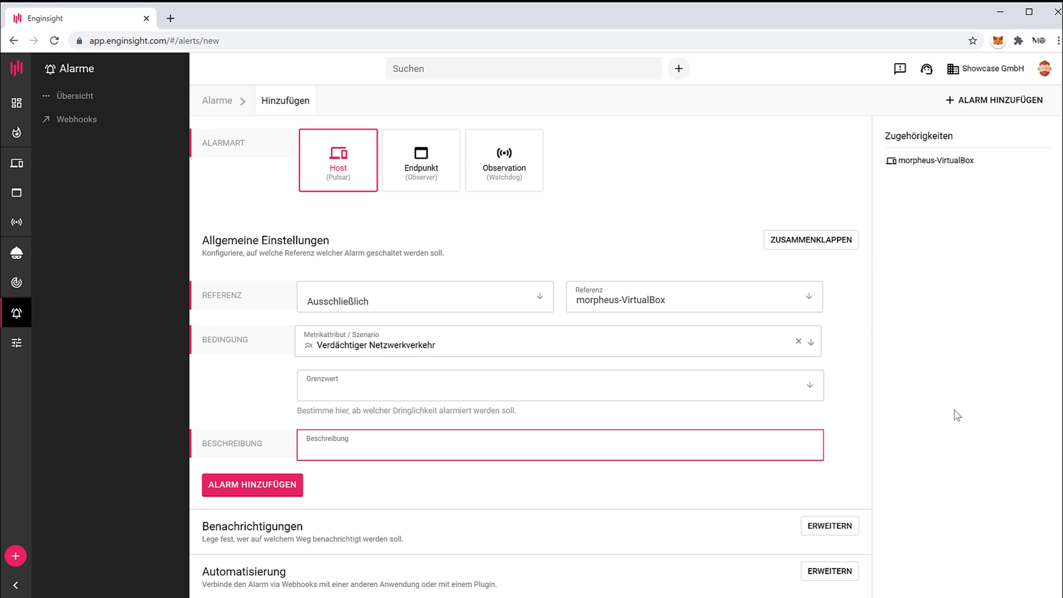
pyautogui.click(726, 398)
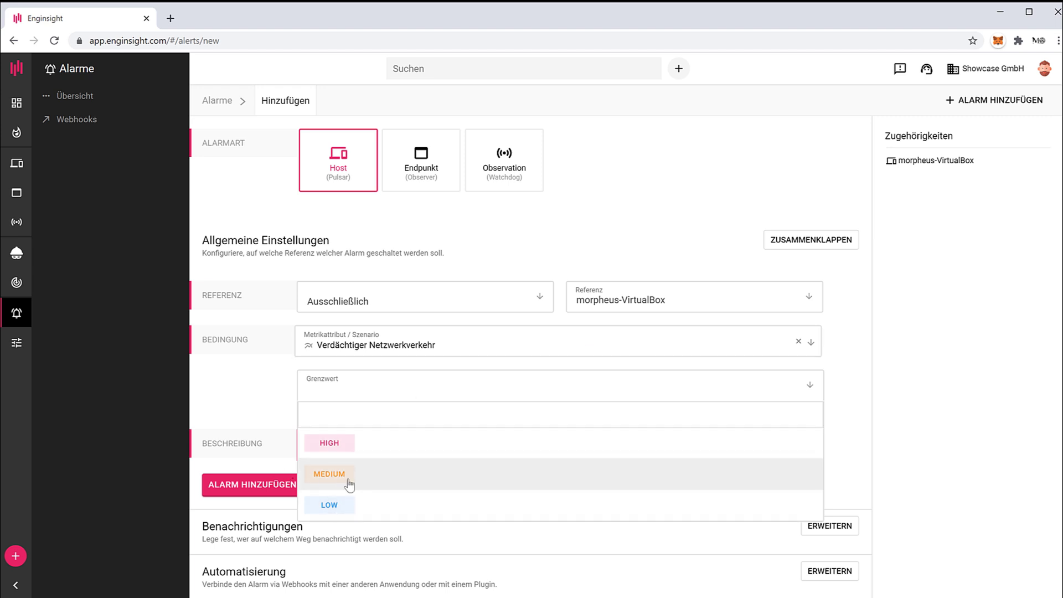
pyautogui.click(980, 429)
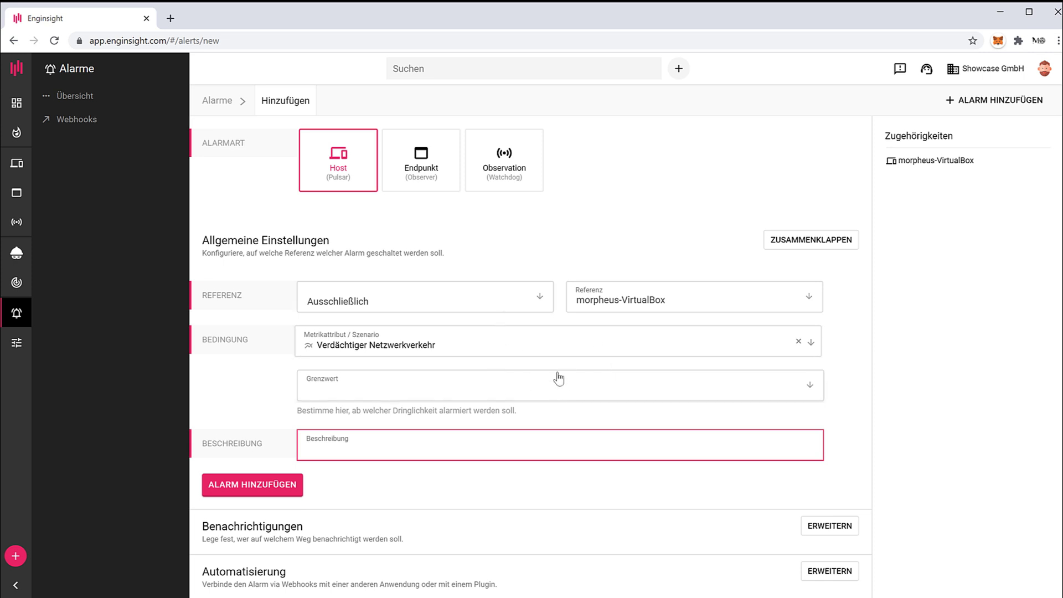
# - Switch the condition back to "Neue Sicherheitslücken (CVSS Score)" and set its threshold to 3
pyautogui.click(505, 348)
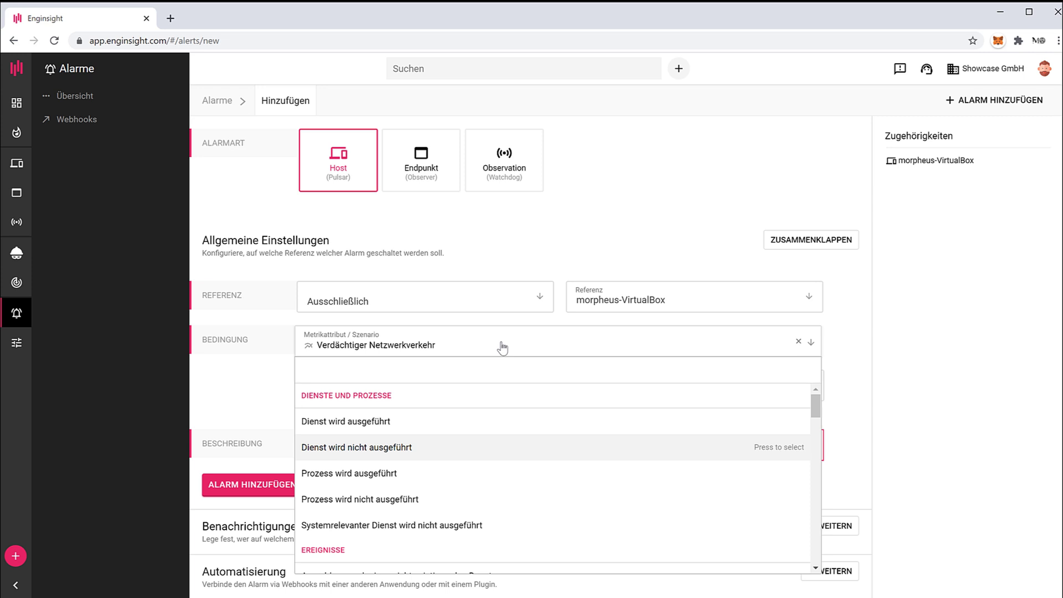
pyautogui.write('neue')
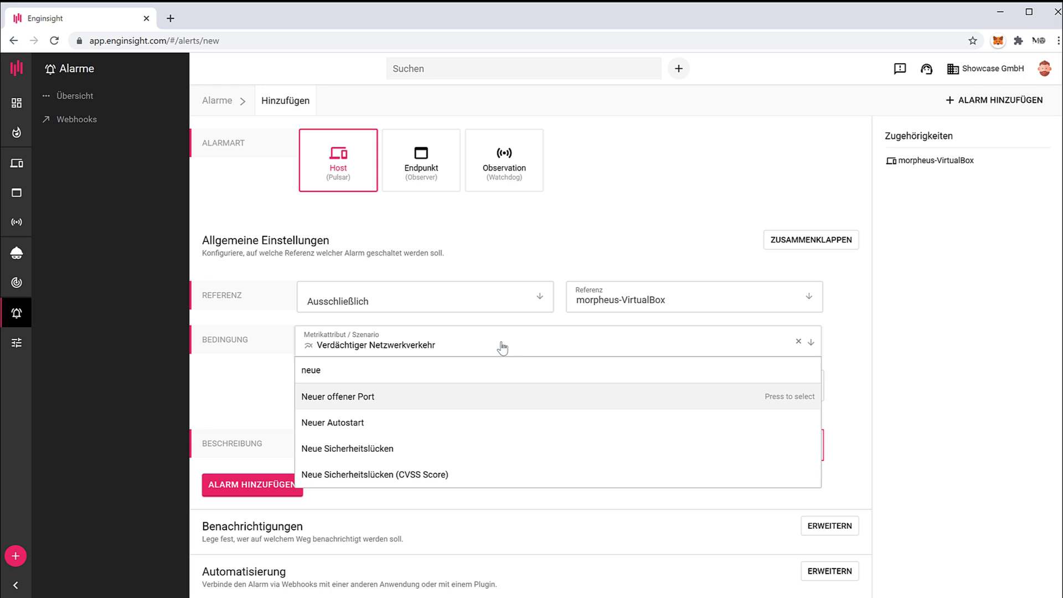
pyautogui.click(438, 472)
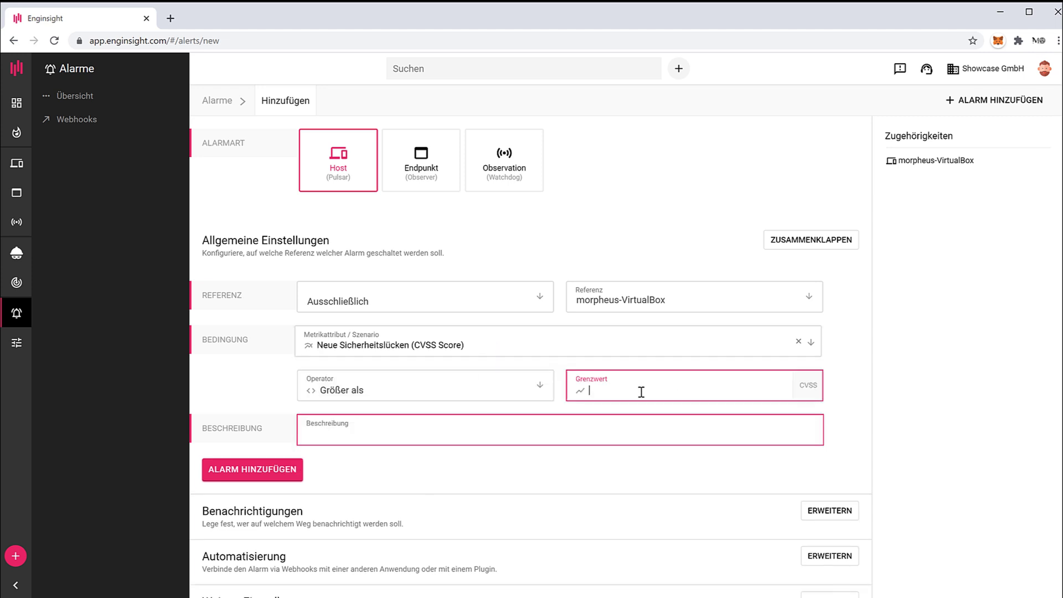
pyautogui.write('3')
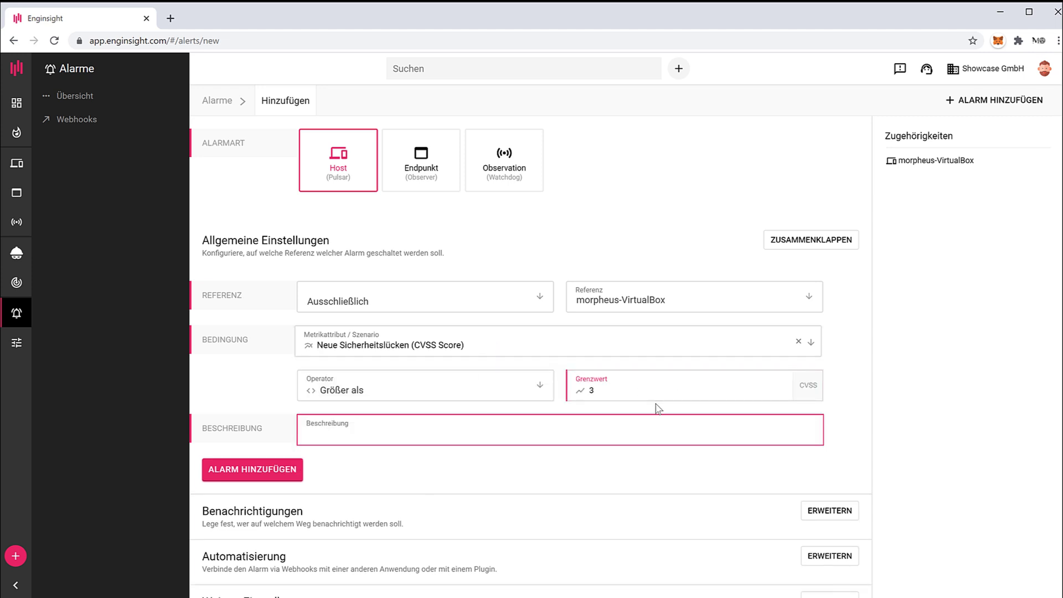
# - Enter CVE as the description of the alarm
pyautogui.click(621, 433)
pyautogui.write('qv')
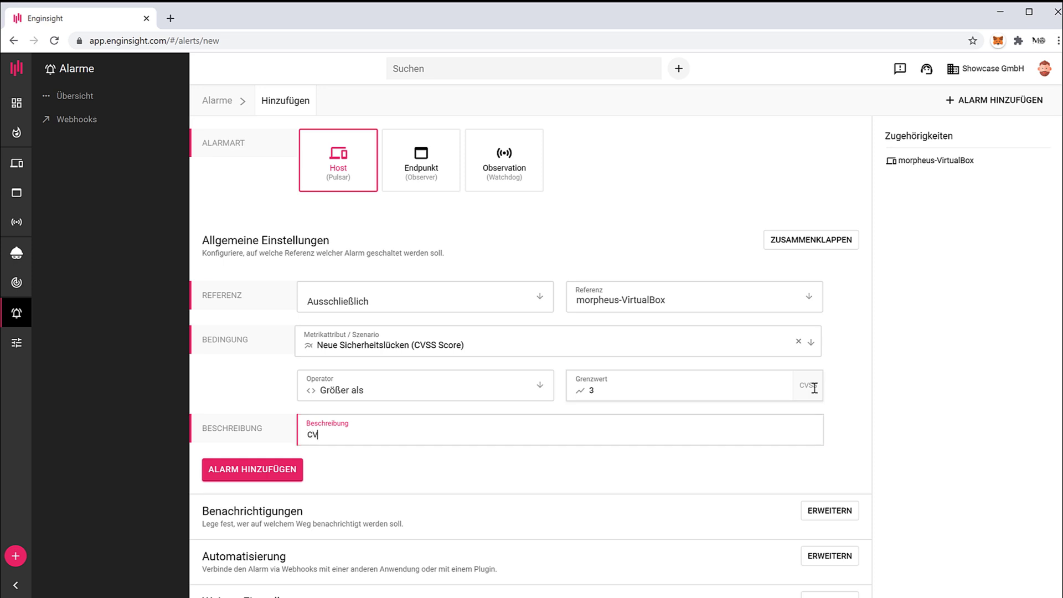
pyautogui.press('BackSpace')
pyautogui.press('BackSpace')
pyautogui.write('Se')
pyautogui.press('BackSpace')
pyautogui.press('BackSpace')
pyautogui.write('CVE')
pyautogui.click(871, 422)
# - Change the alarm's reference scope from a single host to "Alle mit den Tags"
pyautogui.click(407, 304)
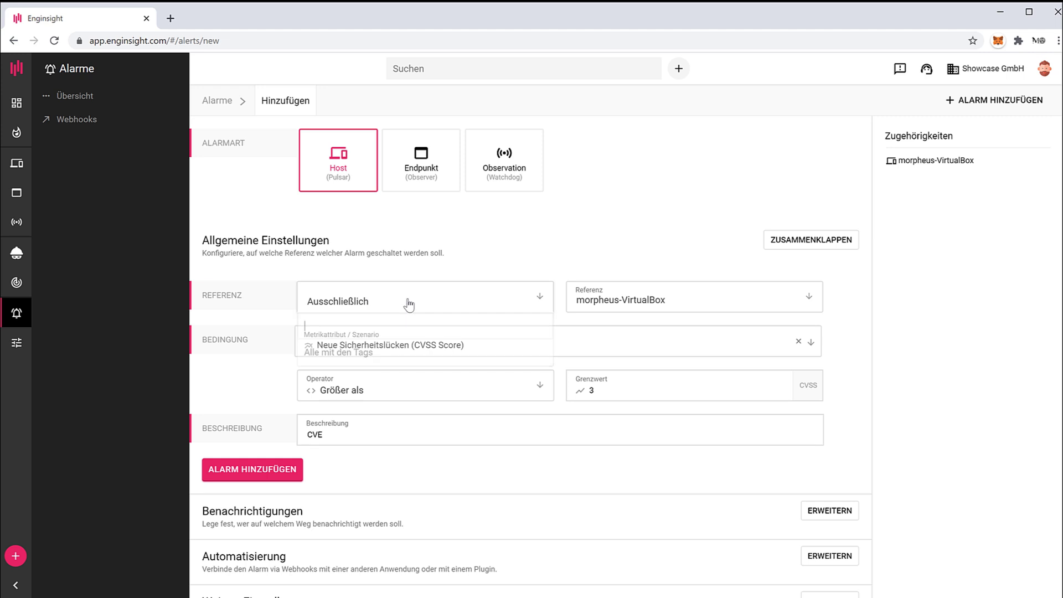
pyautogui.click(637, 302)
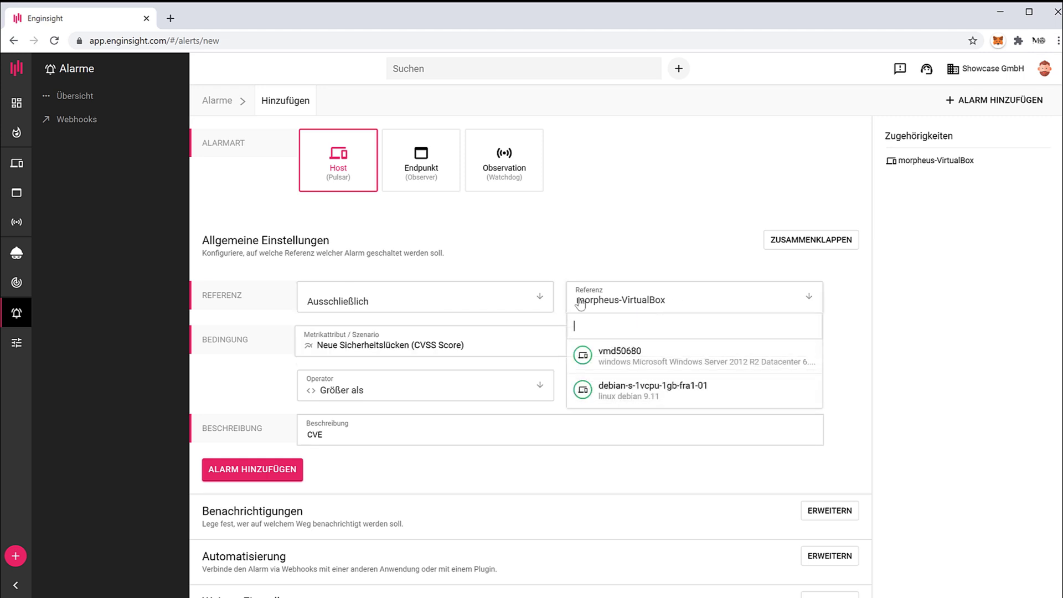
pyautogui.click(897, 328)
pyautogui.click(463, 297)
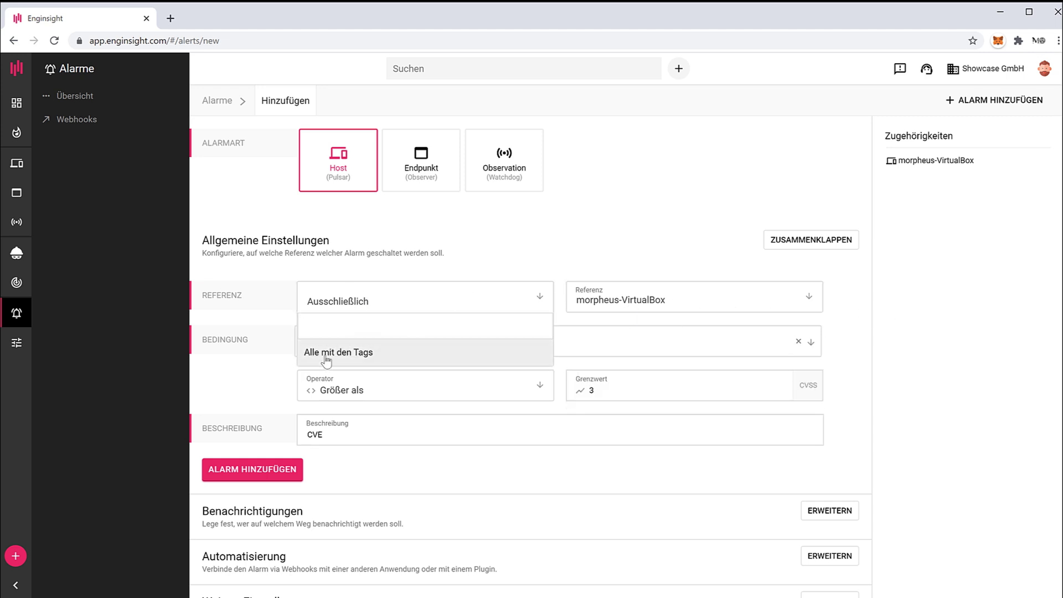
pyautogui.click(332, 357)
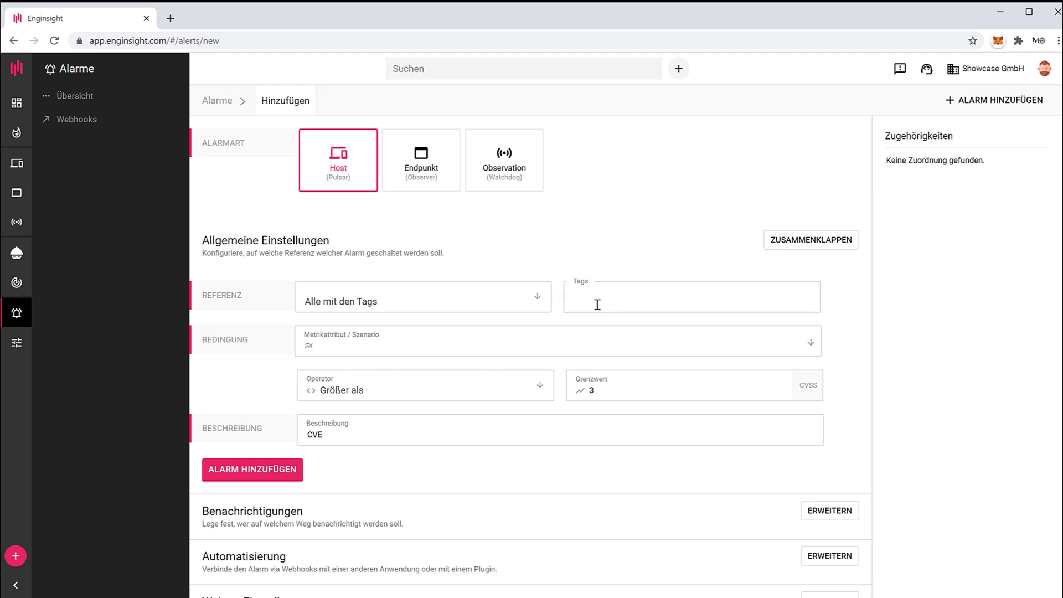
pyautogui.click(562, 348)
# - Add the tag "host" to the alarm's reference, and remove it again
pyautogui.click(612, 304)
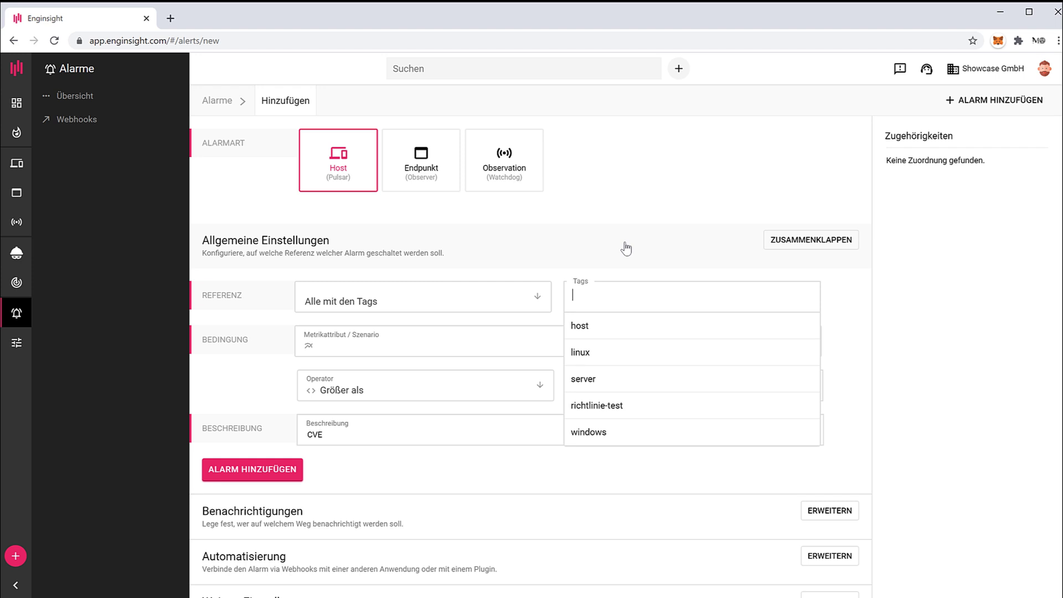
pyautogui.click(585, 330)
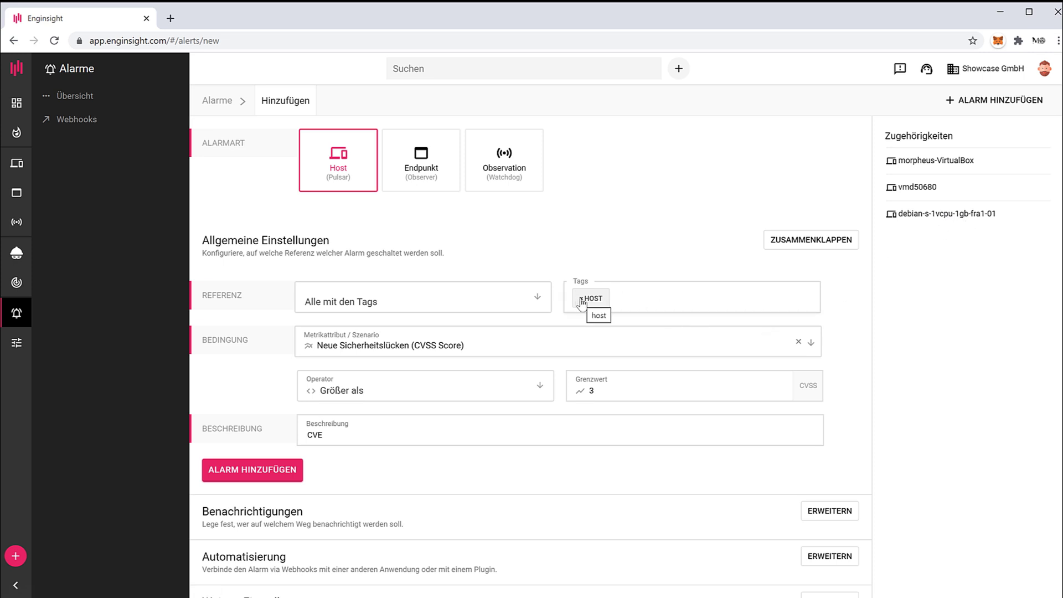
pyautogui.click(629, 304)
pyautogui.press('BackSpace')
pyautogui.press('BackSpace')
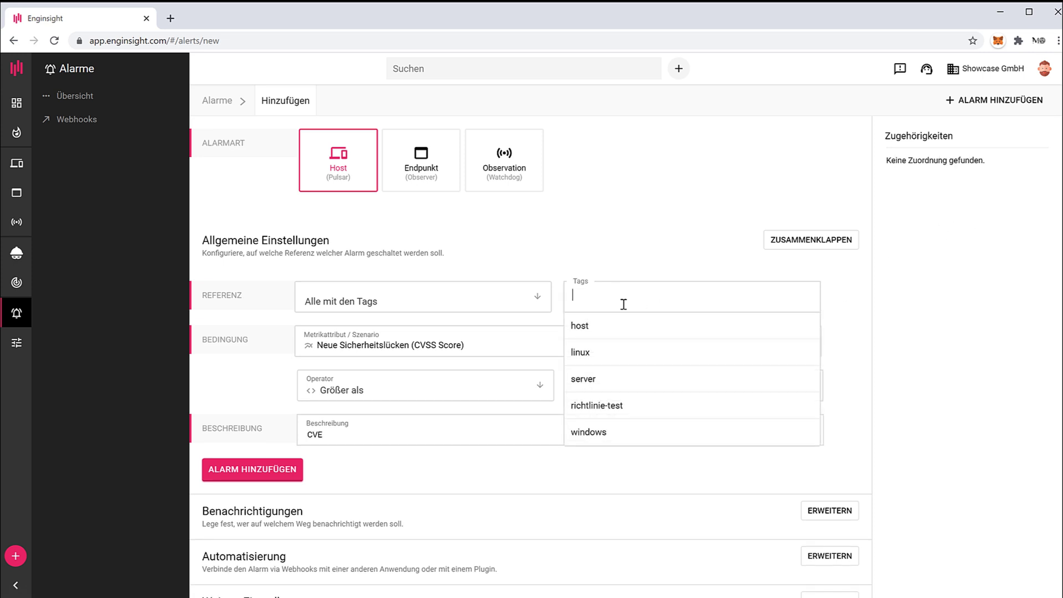
# - Try the tags "linux" and "server" one after the other as the alarm's reference, removing each again
pyautogui.press('Escape')
pyautogui.click(623, 302)
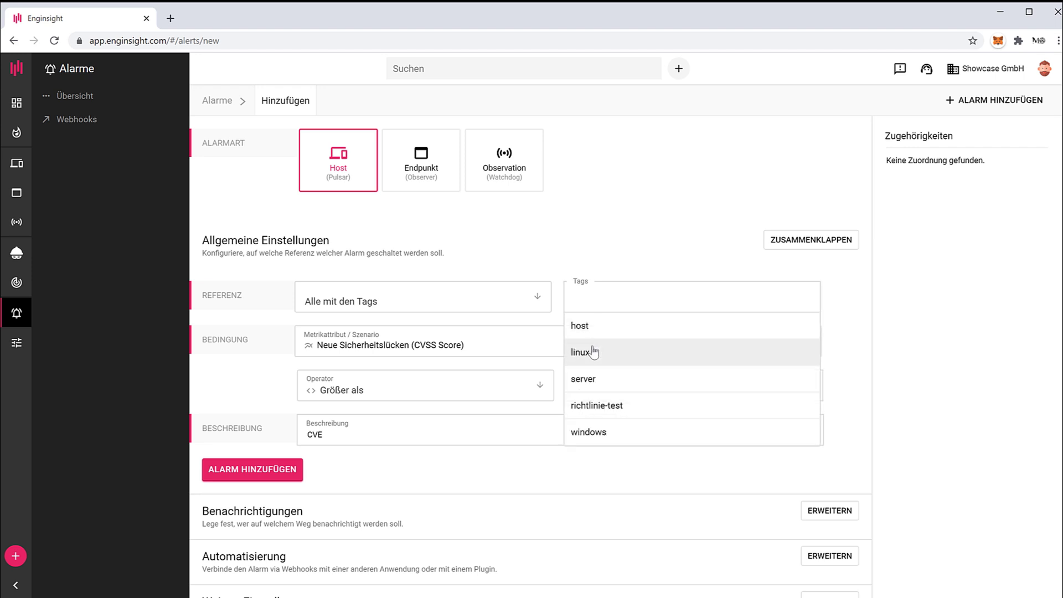
pyautogui.click(594, 352)
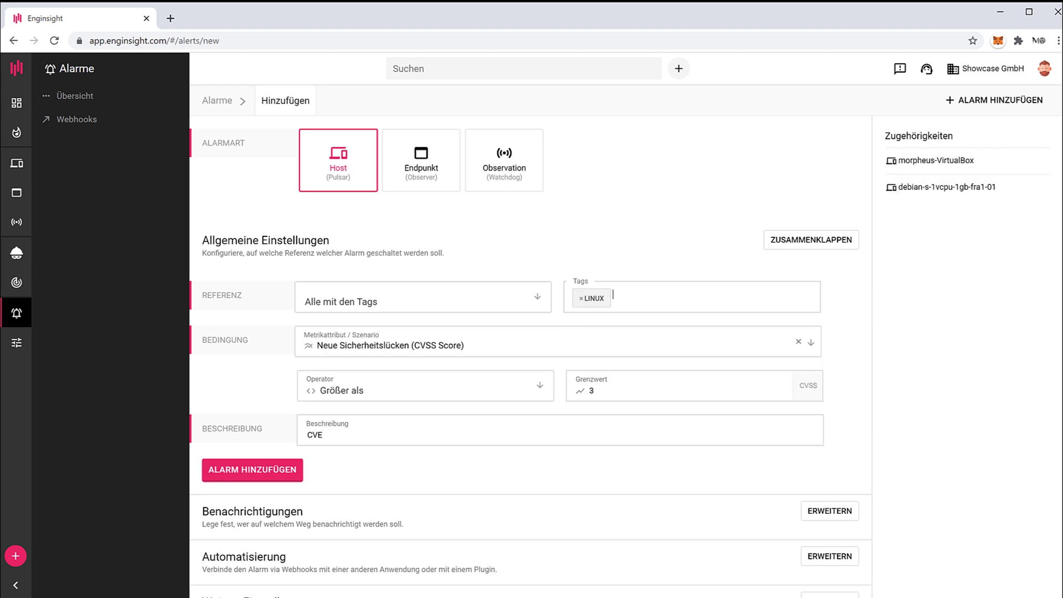
pyautogui.click(581, 299)
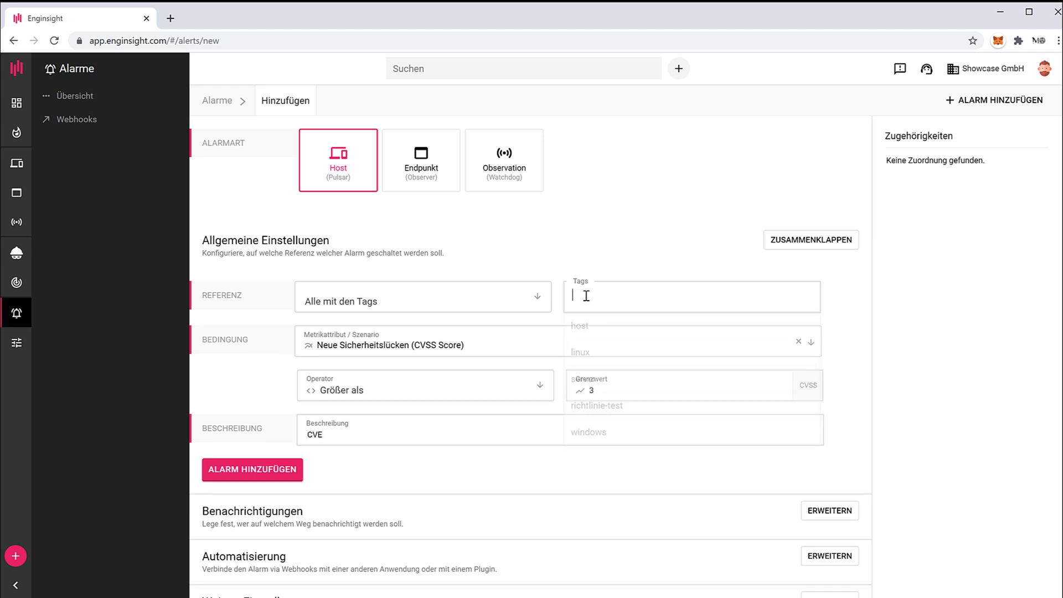
pyautogui.click(598, 299)
pyautogui.click(596, 380)
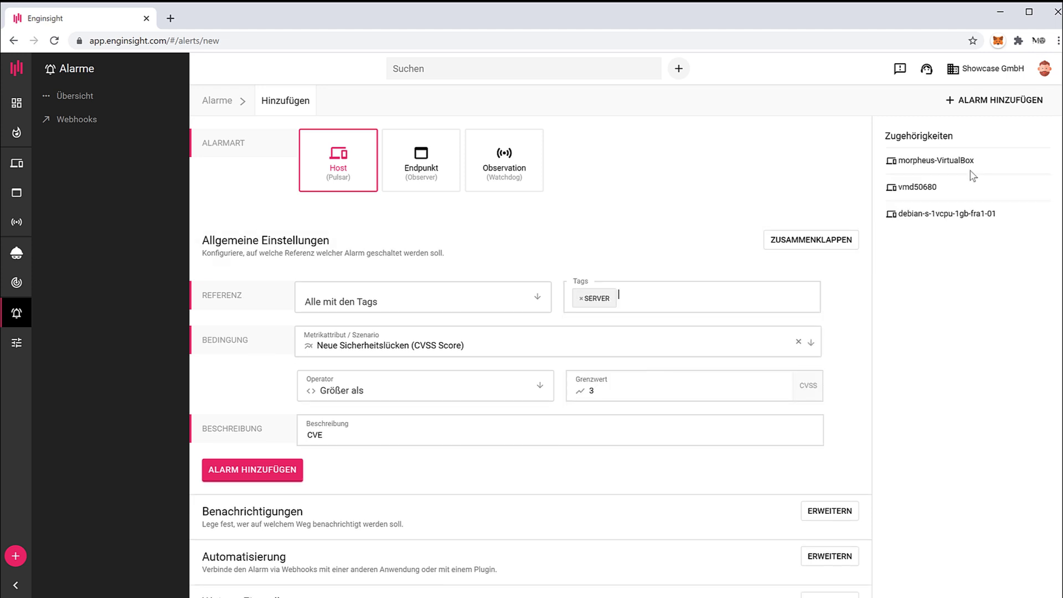
pyautogui.click(581, 299)
# - Add the tag "windows" to the alarm's reference, and remove it again
pyautogui.click(593, 299)
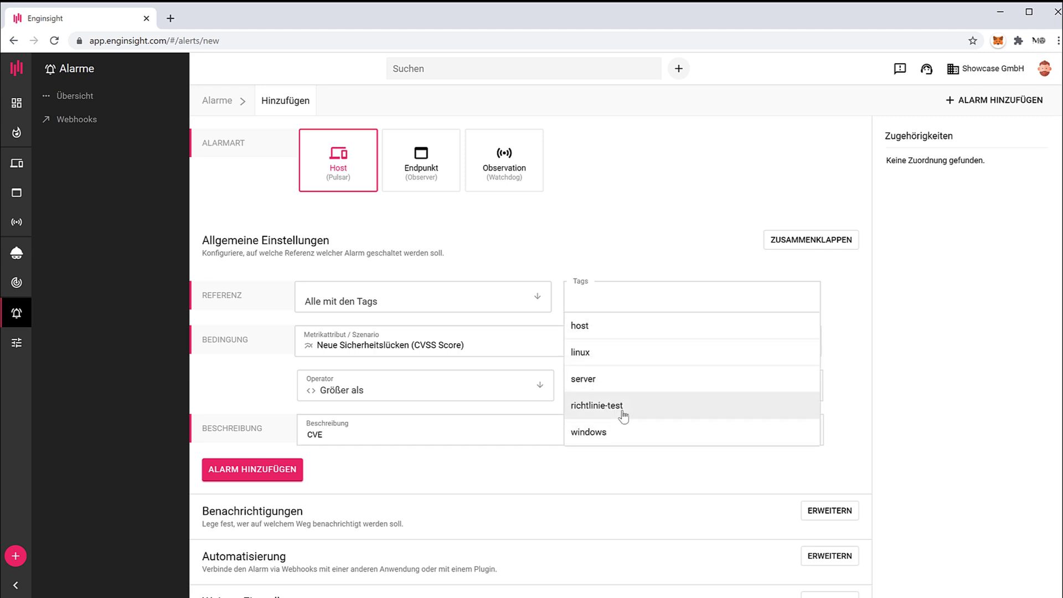
pyautogui.click(607, 433)
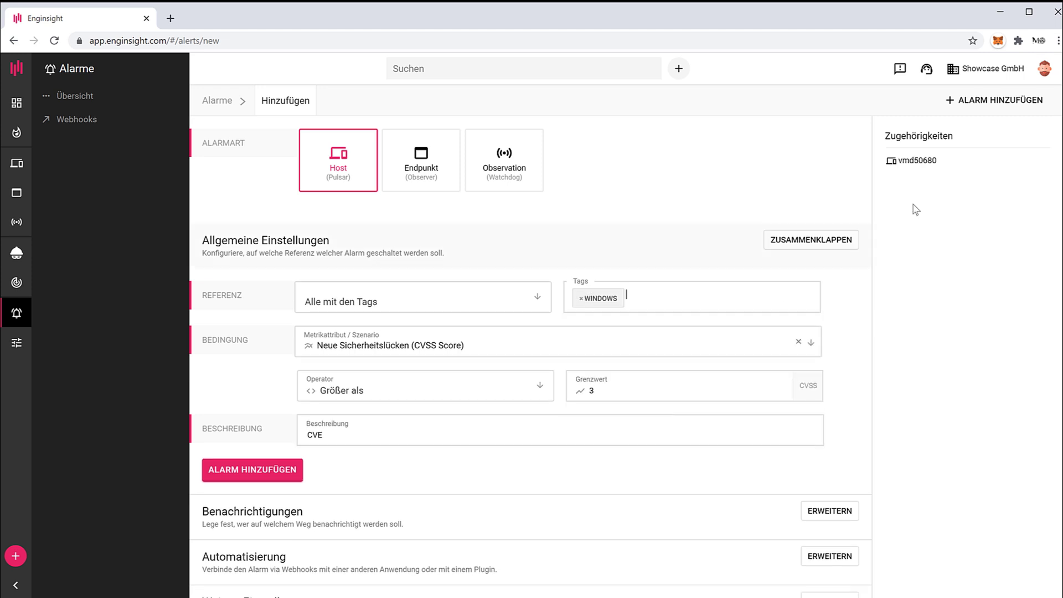
pyautogui.click(582, 299)
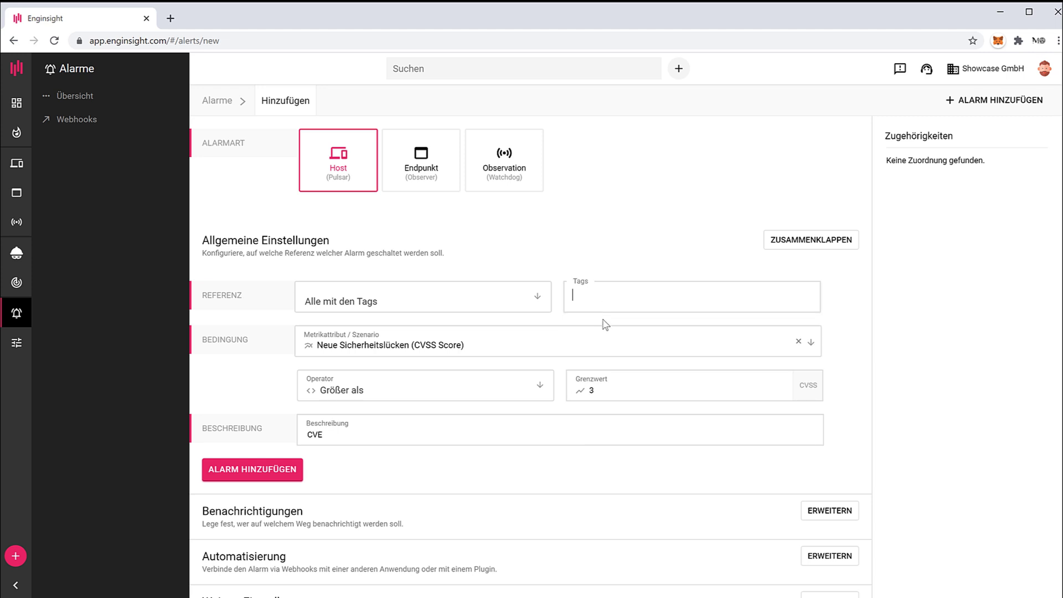
# - Add the tags "linux" and "windows" together to the alarm's reference and review the assigned hosts
pyautogui.click(598, 360)
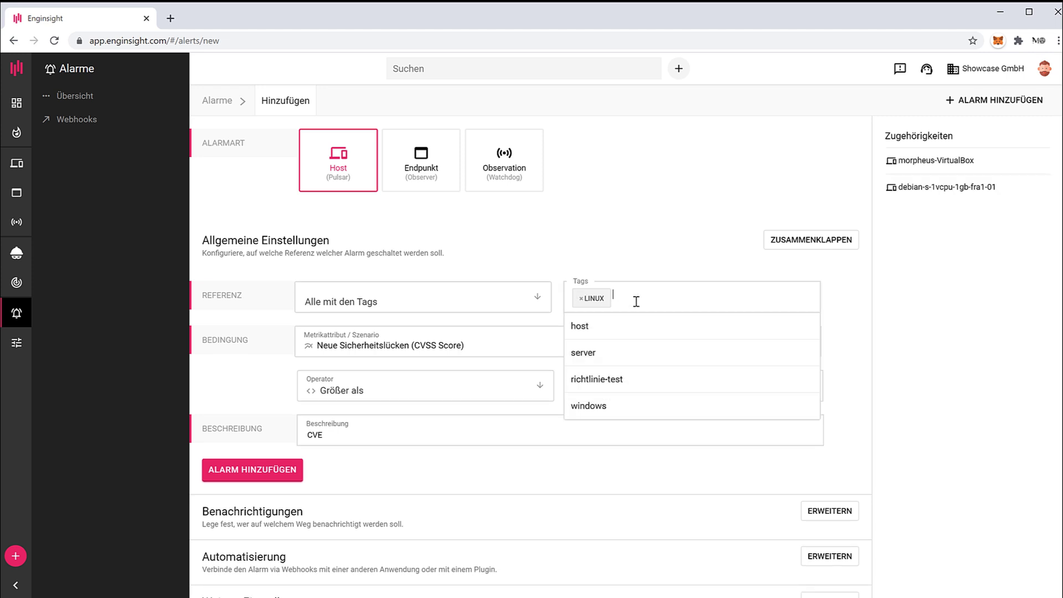
pyautogui.click(595, 407)
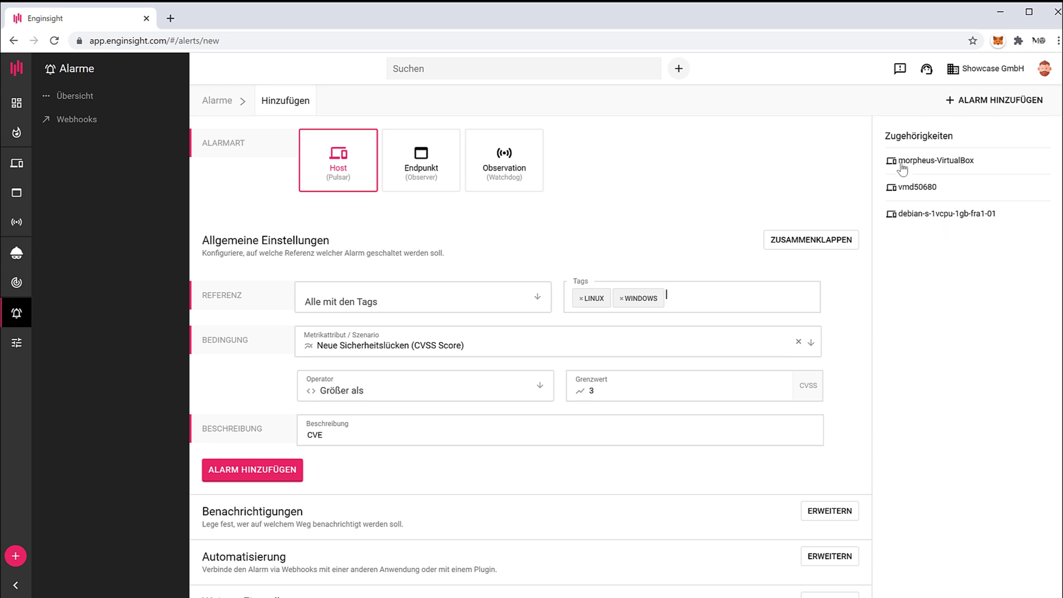
pyautogui.moveTo(1002, 216); pyautogui.dragTo(930, 185)
# - Open the settings of the host morpheus-VirtualBox for editing
pyautogui.click(17, 164)
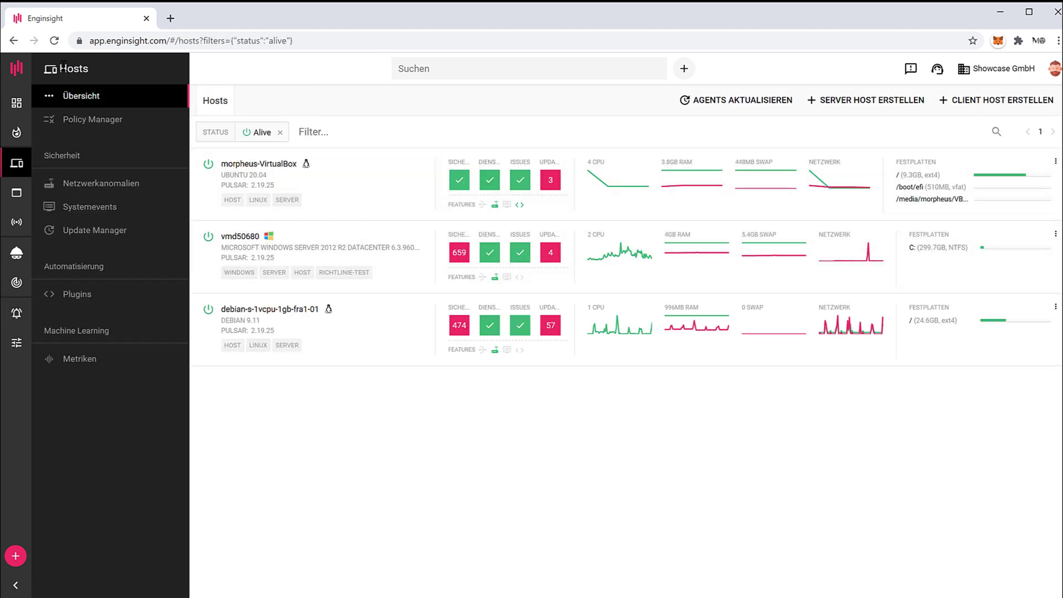
pyautogui.click(274, 164)
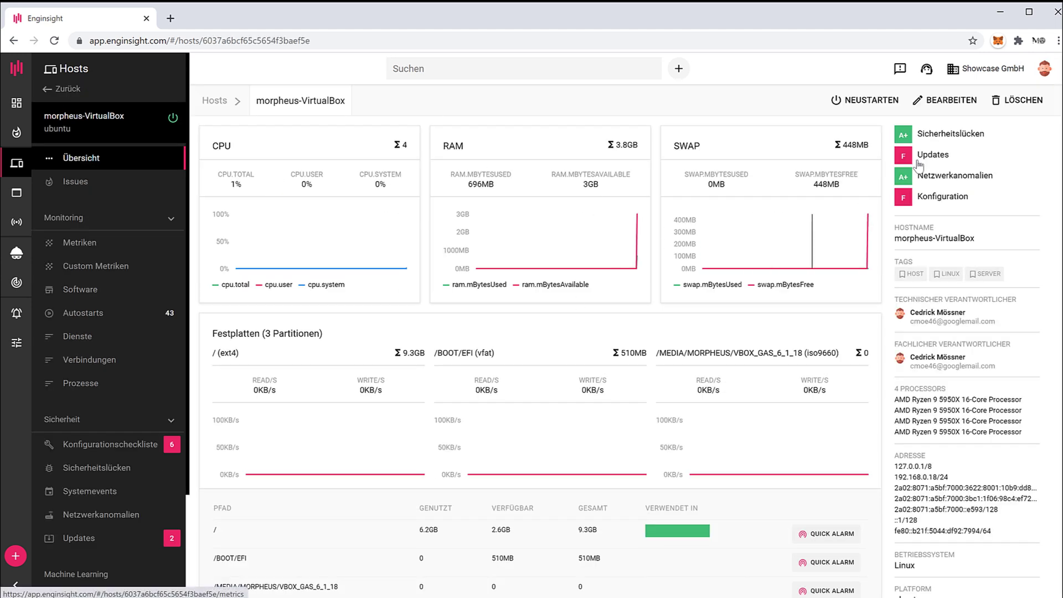
pyautogui.click(952, 99)
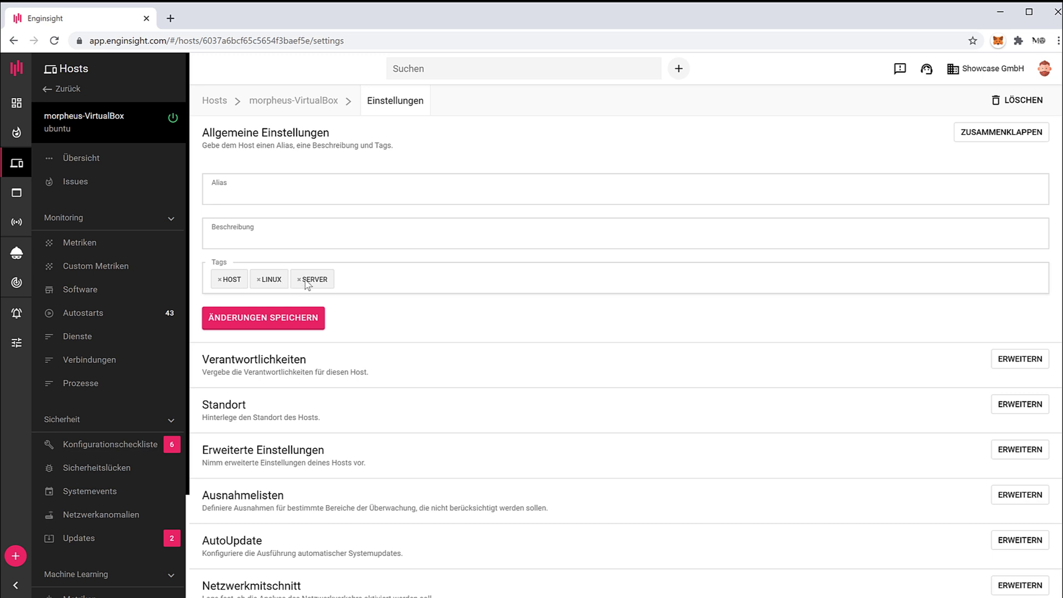
# - Add the new tag "morpheus" to the host and save the changes
pyautogui.click(362, 280)
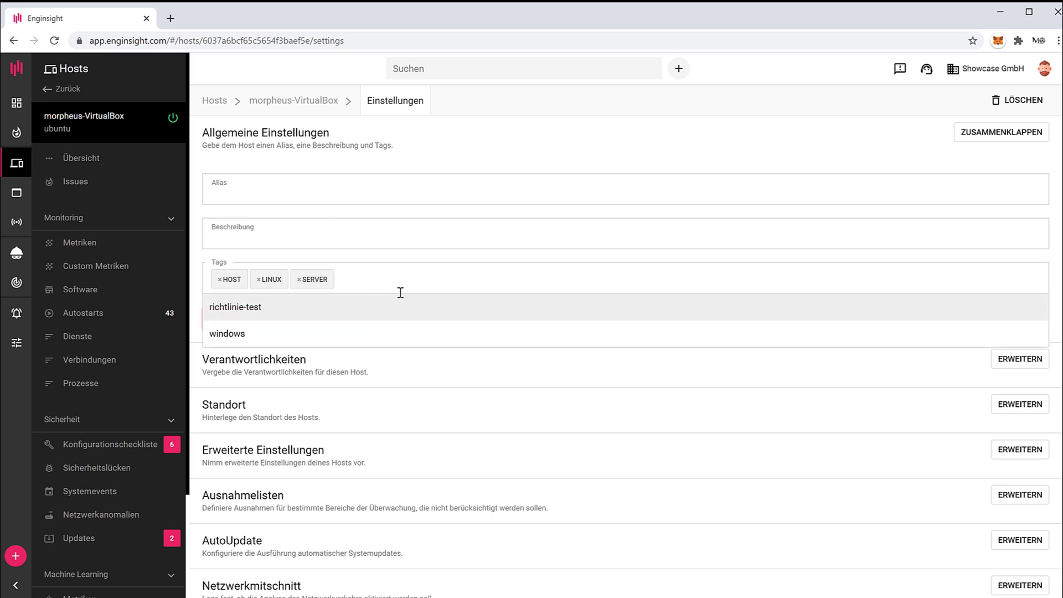
pyautogui.write('morpheus')
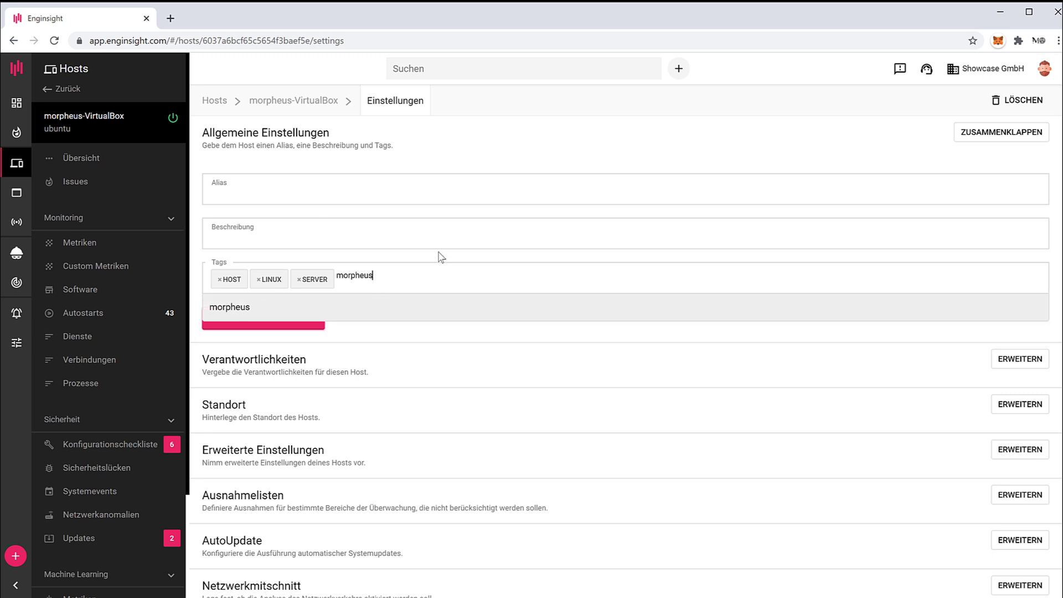
pyautogui.click(301, 313)
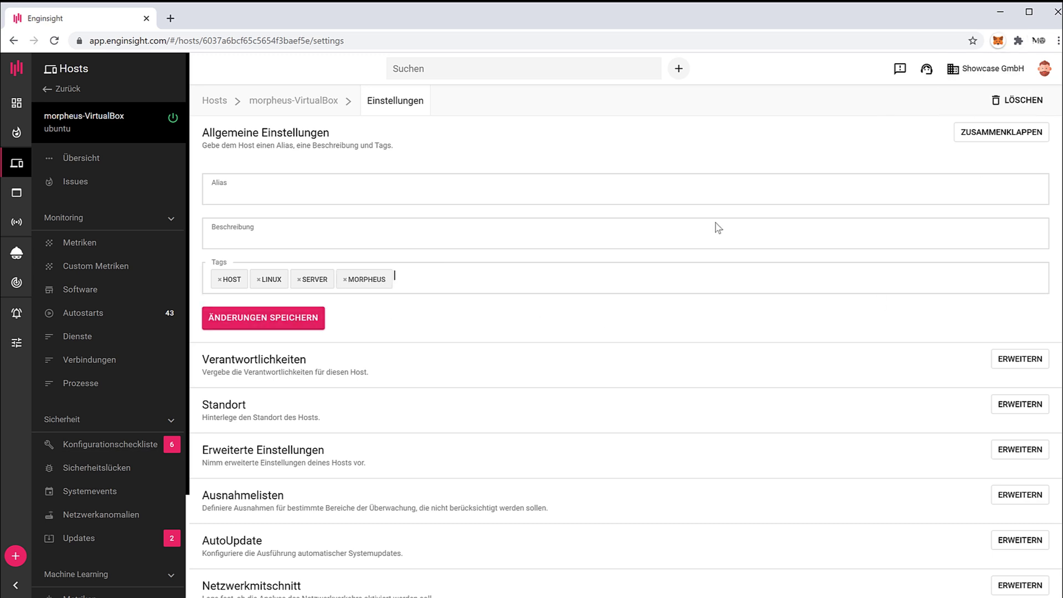
pyautogui.click(282, 324)
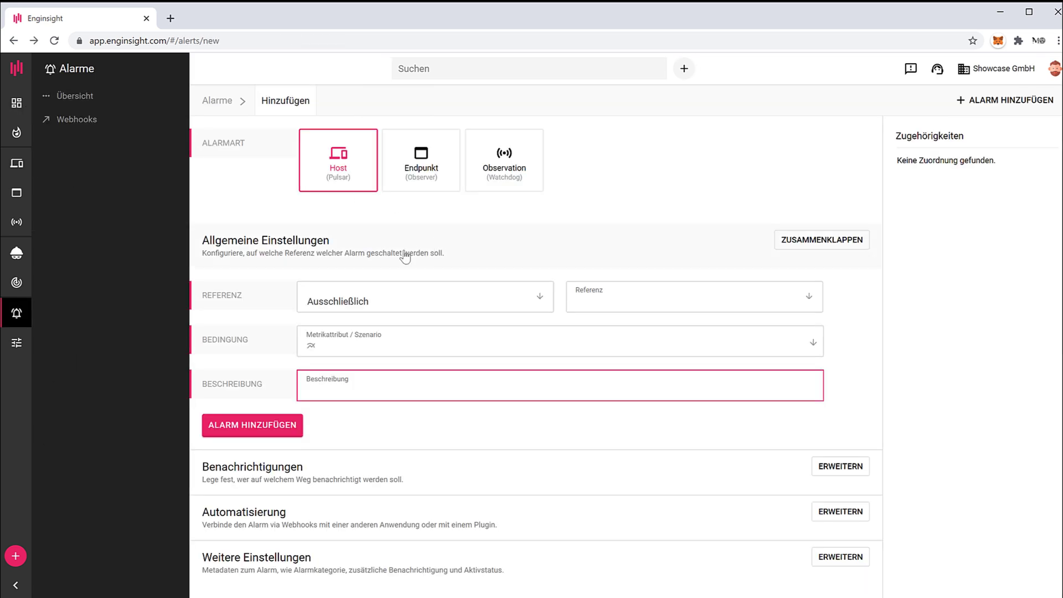
# - In the new host alarm, set the reference to "Alle mit den Tags" with the tag "morpheus"
pyautogui.click(382, 309)
pyautogui.click(355, 352)
pyautogui.click(609, 300)
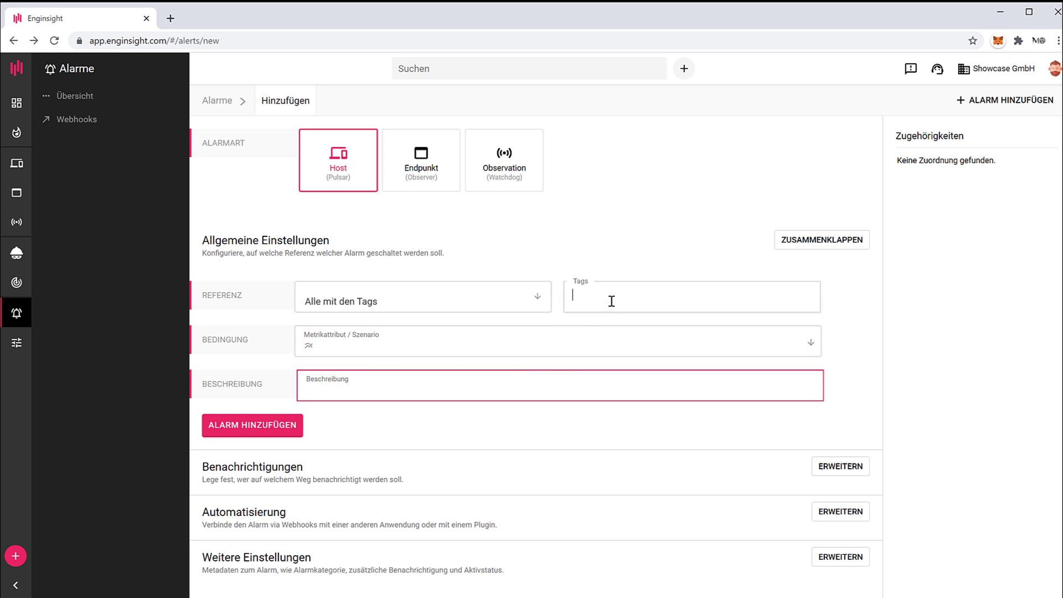
pyautogui.click(606, 409)
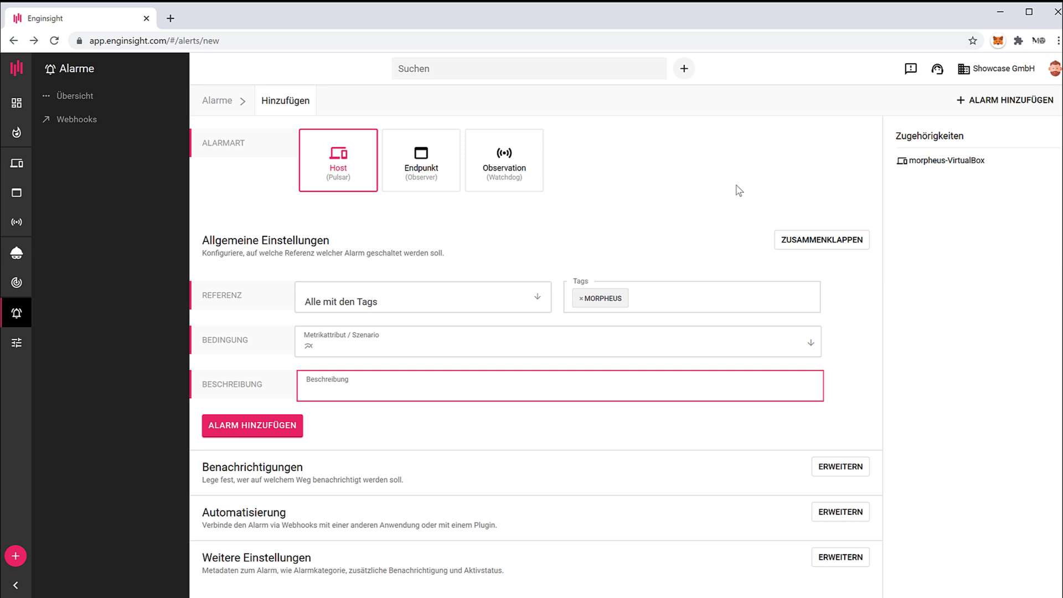
# - Expand the alarm's "Automatisierung" section and examine its webhook and plugin options
pyautogui.click(352, 523)
pyautogui.scroll(-5, 490, 434)
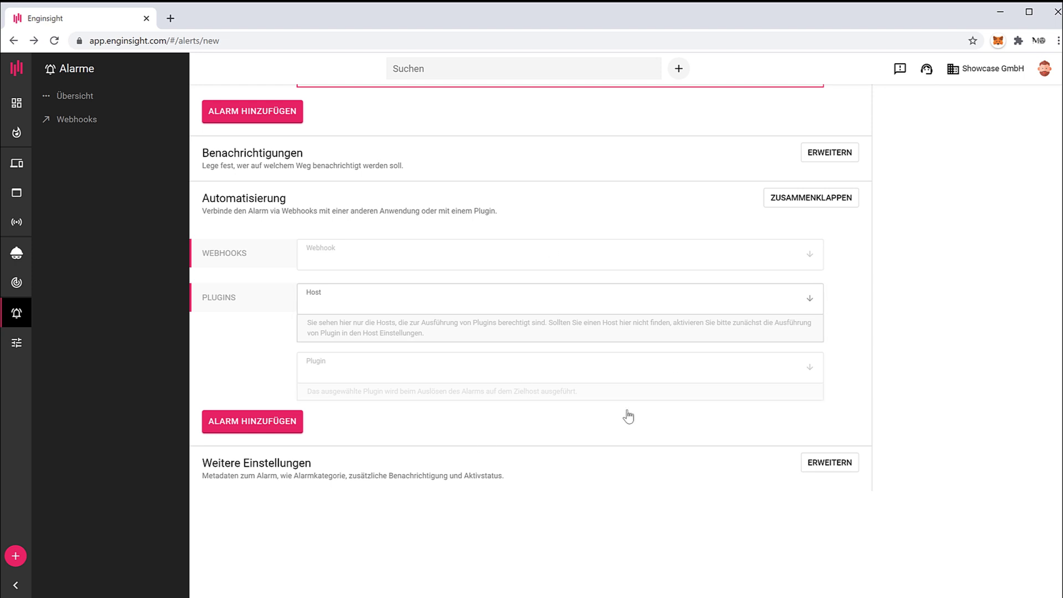
pyautogui.scroll(10, 627, 415)
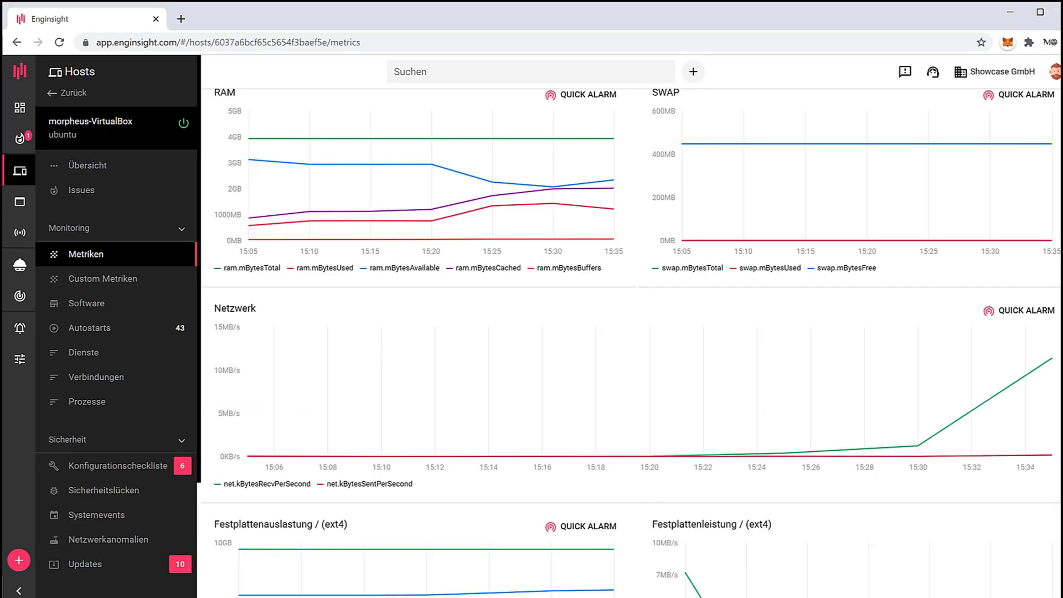
# - Open the overview of all alarms
pyautogui.click(20, 327)
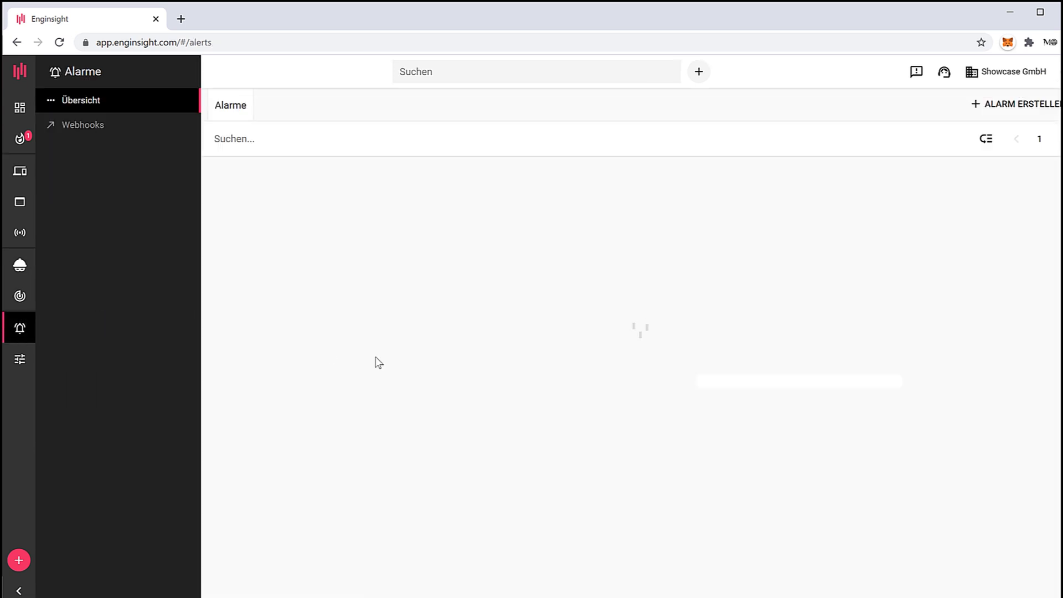